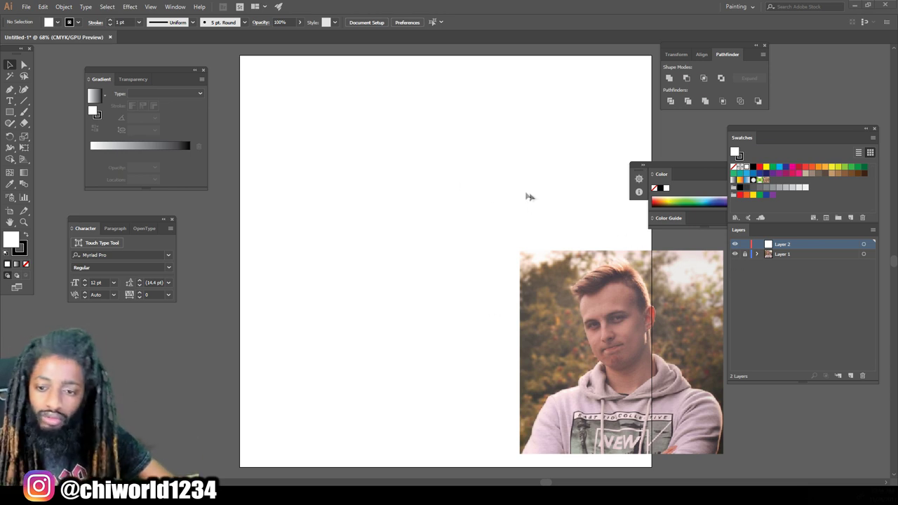
- Create a new Calligraphic brush with a pressure-sensitive 3 pt size
click(244, 21)
click(223, 93)
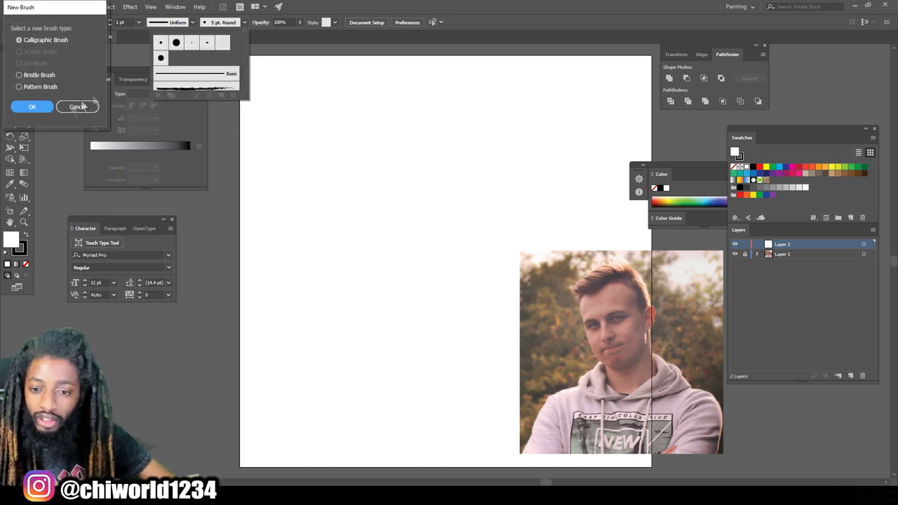
click(38, 107)
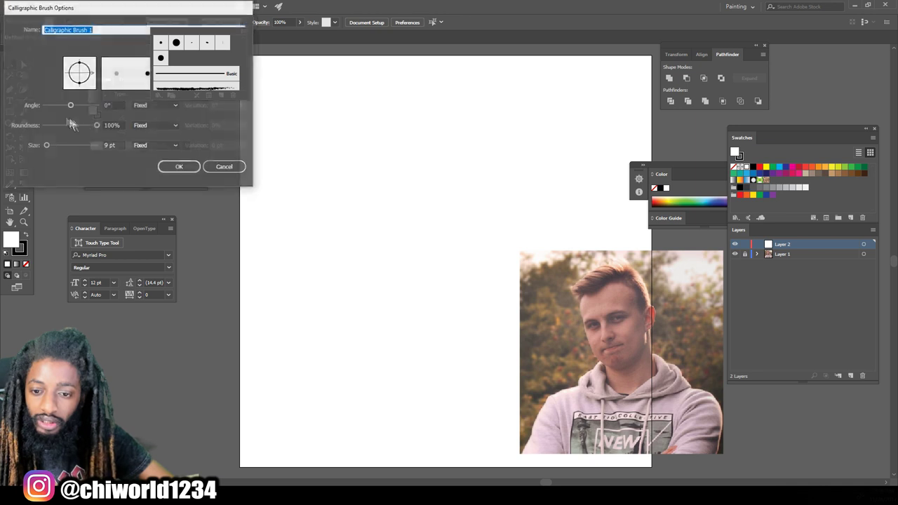
click(144, 147)
click(147, 176)
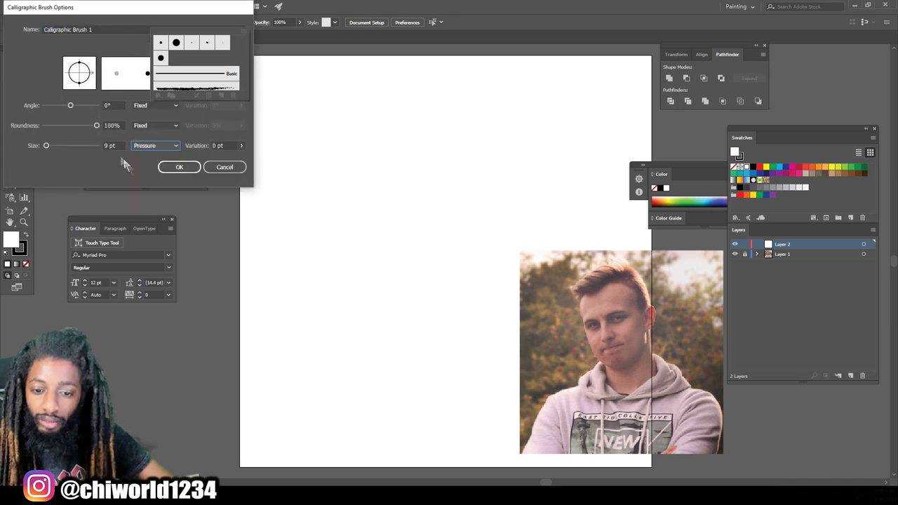
double_click(108, 145)
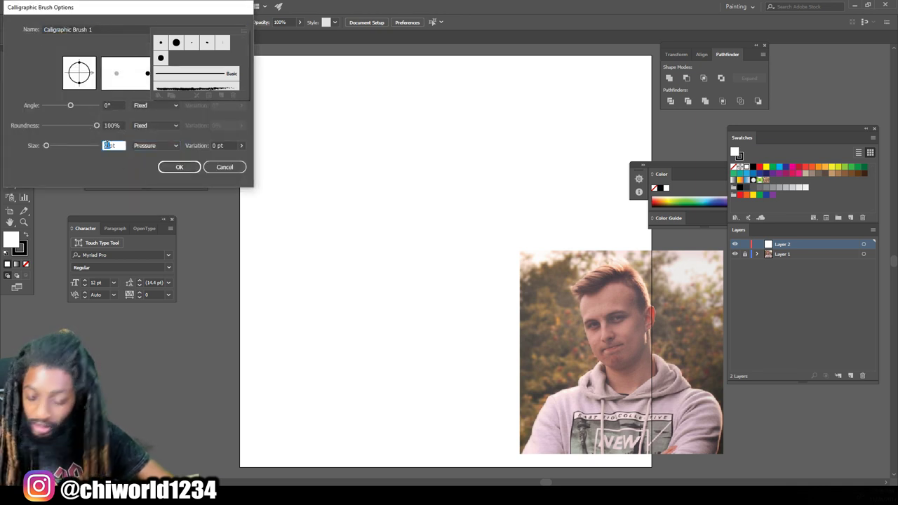
text(3)
double_click(214, 146)
text(3)
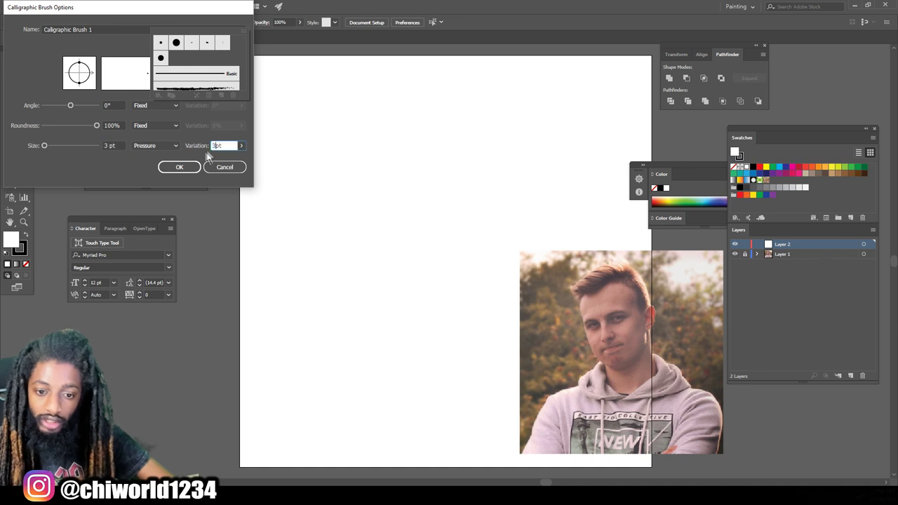
click(193, 167)
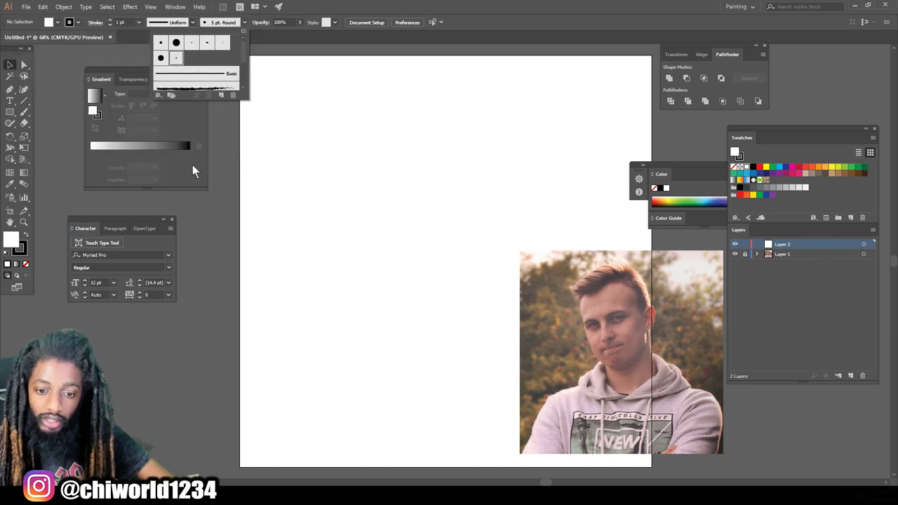
- Draw a tapered test stroke on the pasteboard with the Paintbrush
double_click(26, 110)
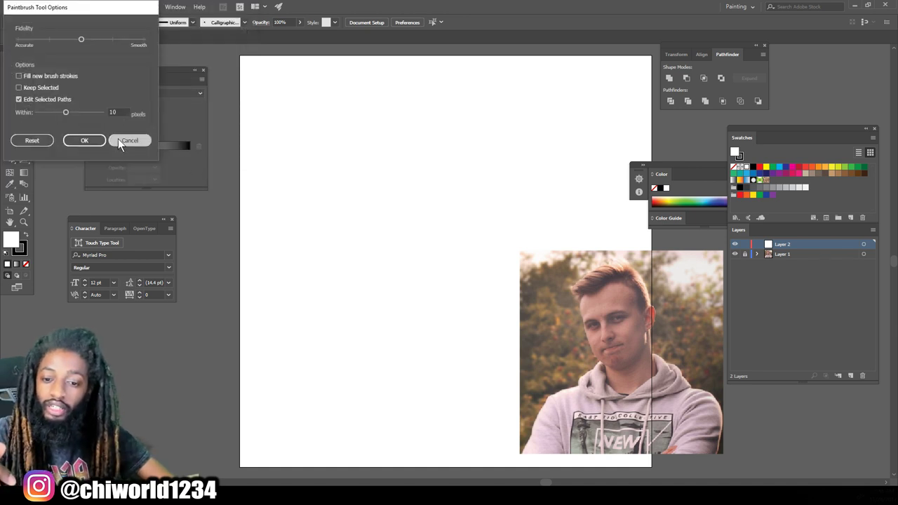
click(121, 141)
drag(172, 315, 200, 193)
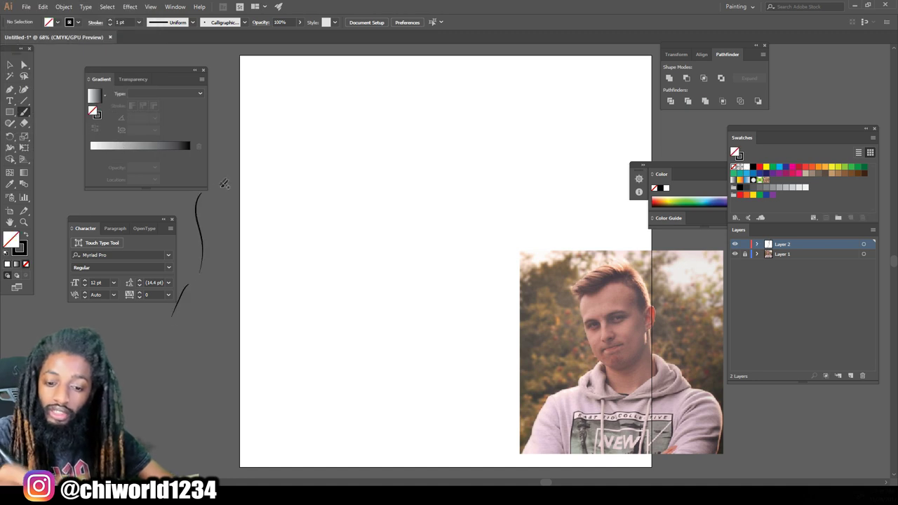
- Undo the test stroke and set the stroke to pink FFA4BE with no fill
key(ctrl+z)
key(ctrl+z)
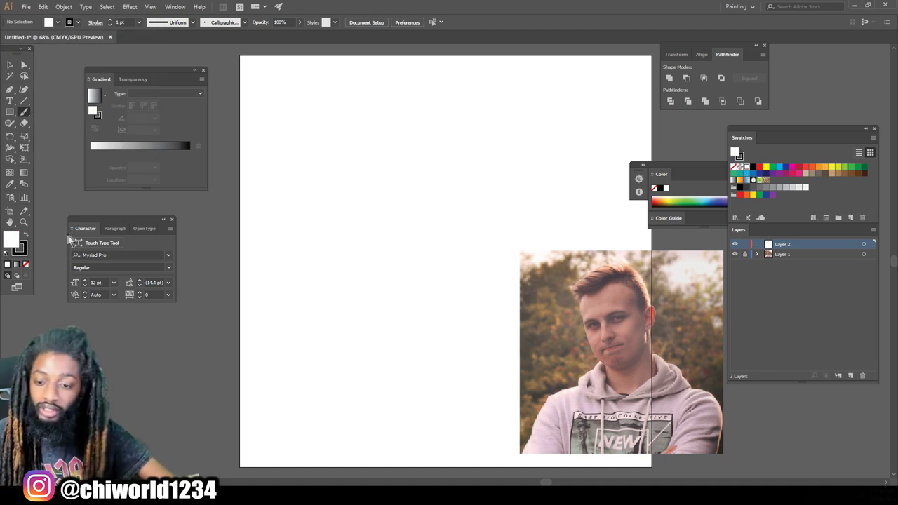
double_click(20, 249)
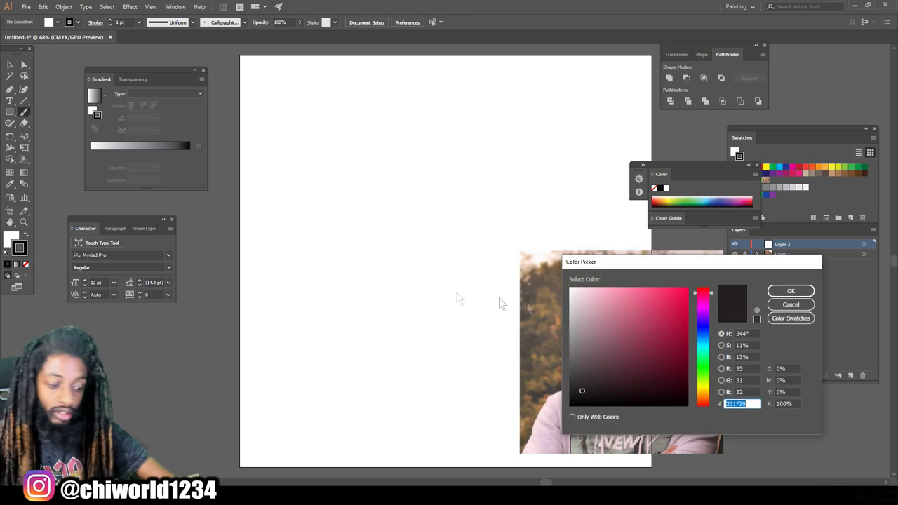
click(611, 286)
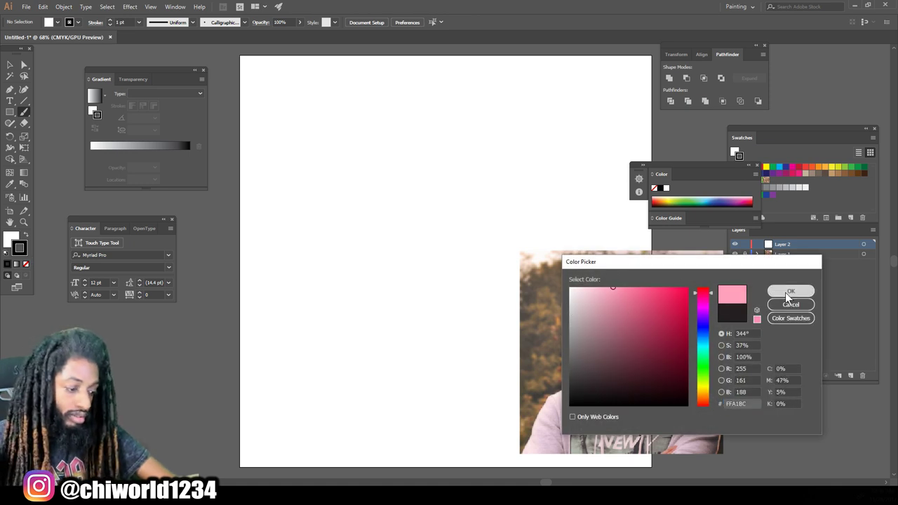
click(785, 292)
key(slash)
- Draw several pink test strokes on the pasteboard
drag(212, 325, 210, 207)
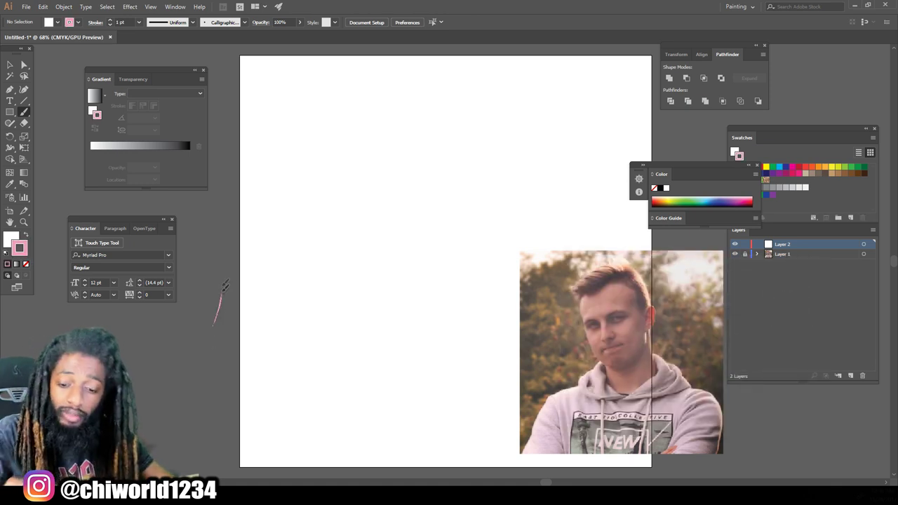
drag(182, 383, 193, 217)
drag(186, 354, 199, 210)
drag(203, 280, 138, 364)
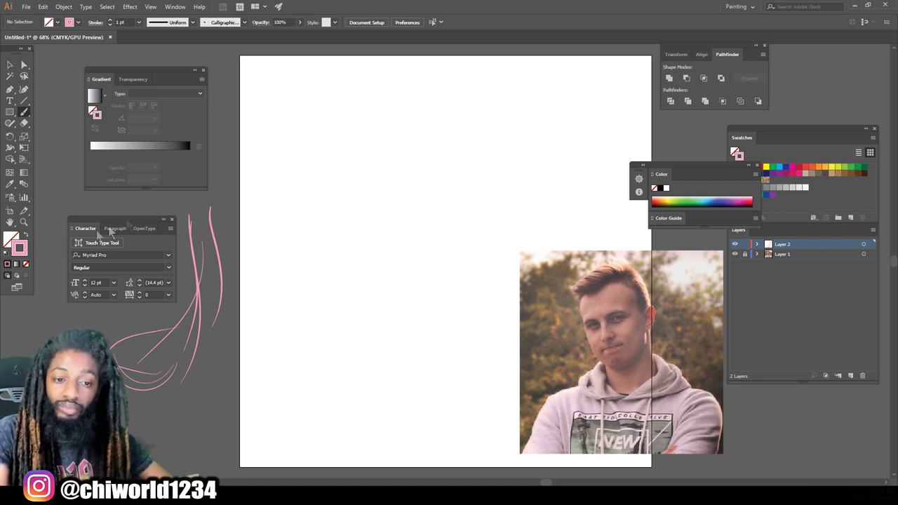
click(298, 22)
- Lower brush opacity to about 50% and sketch the crossed arms and hand
drag(295, 34, 278, 34)
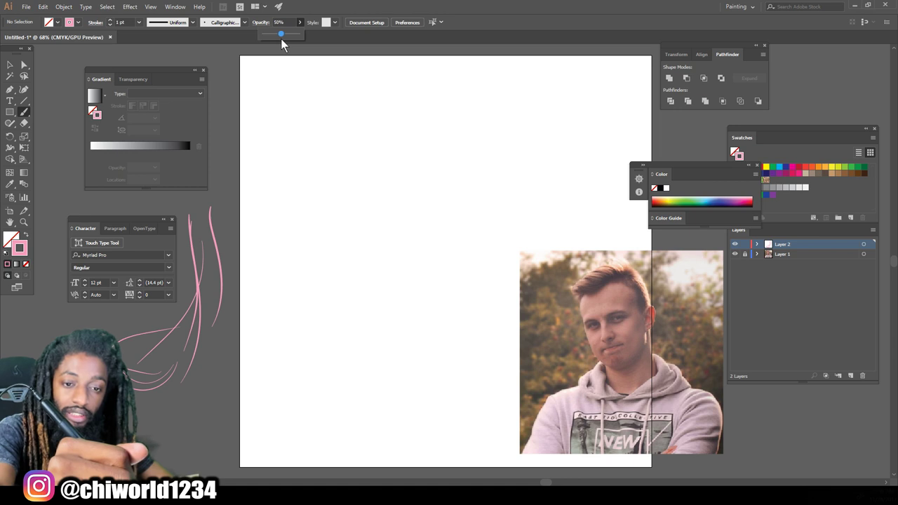
drag(228, 108, 202, 273)
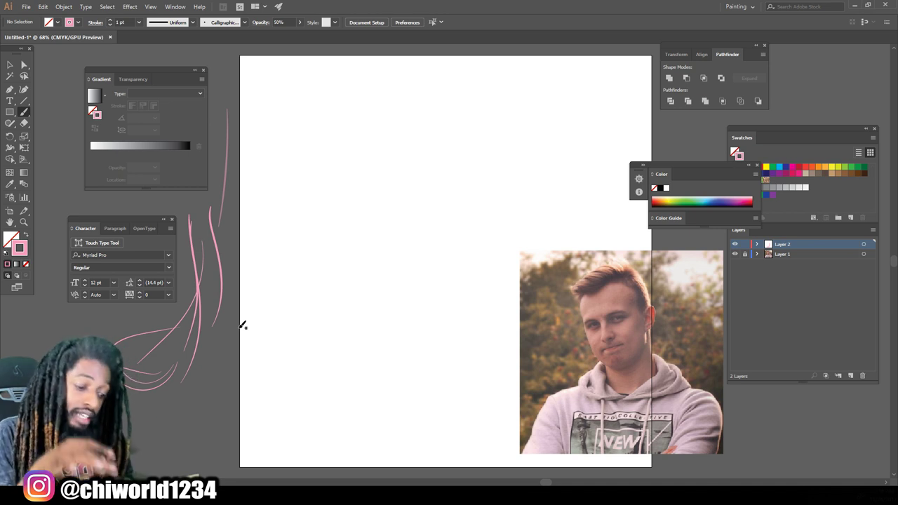
mouse_move(413, 378)
mouse_down()
mouse_move(512, 335)
mouse_move(462, 294)
mouse_up()
mouse_move(459, 345)
mouse_down()
mouse_move(444, 341)
mouse_move(452, 327)
mouse_up()
drag(435, 382, 382, 358)
mouse_move(431, 340)
mouse_down()
mouse_move(385, 344)
mouse_move(358, 361)
mouse_up()
mouse_move(425, 386)
mouse_down()
mouse_move(335, 372)
mouse_move(368, 303)
mouse_up()
drag(343, 331, 397, 340)
mouse_move(475, 338)
mouse_down()
mouse_move(525, 305)
mouse_move(446, 323)
mouse_up()
- Sketch the upper body, neck, head outline, jaw and hair mass
mouse_move(344, 329)
mouse_down()
mouse_move(324, 335)
mouse_move(383, 282)
mouse_up()
mouse_move(387, 329)
mouse_down()
mouse_move(407, 279)
mouse_move(364, 296)
mouse_move(473, 281)
mouse_move(407, 283)
mouse_up()
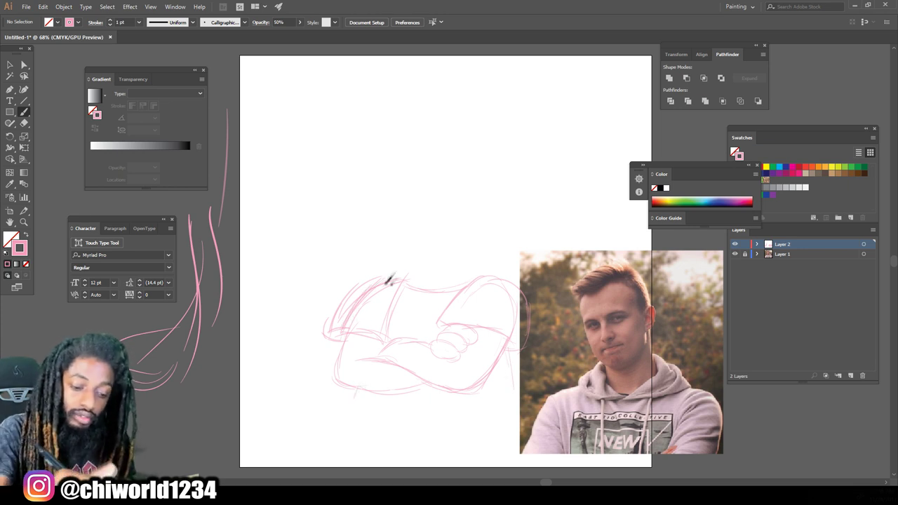
drag(475, 207, 479, 275)
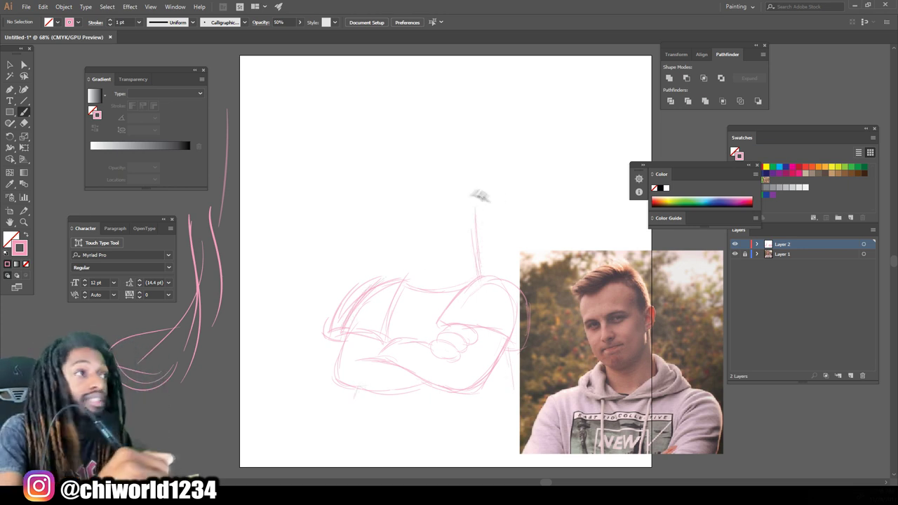
mouse_move(476, 214)
mouse_down()
mouse_move(491, 169)
mouse_move(465, 209)
mouse_up()
drag(470, 172, 393, 98)
mouse_move(451, 235)
mouse_down()
mouse_move(370, 235)
mouse_move(347, 123)
mouse_up()
drag(439, 127, 446, 158)
mouse_move(322, 109)
mouse_down()
mouse_move(426, 71)
mouse_move(483, 161)
mouse_up()
drag(363, 171, 385, 213)
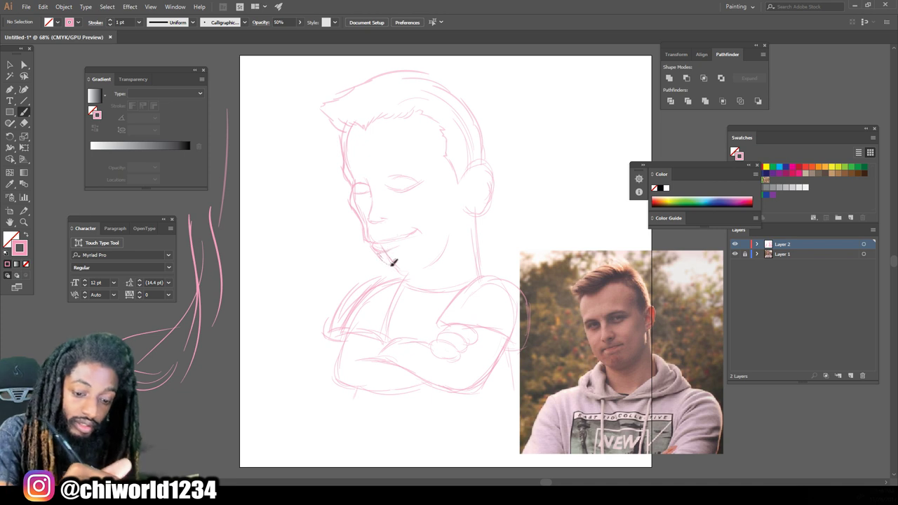
- Refine the chin, open eyes with pupils, eyebrows and neck line
drag(388, 255, 429, 262)
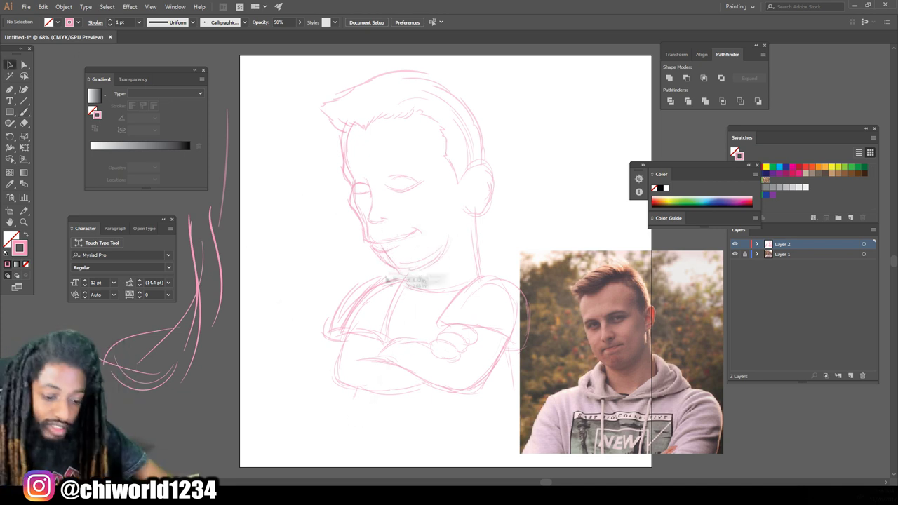
drag(362, 185, 421, 168)
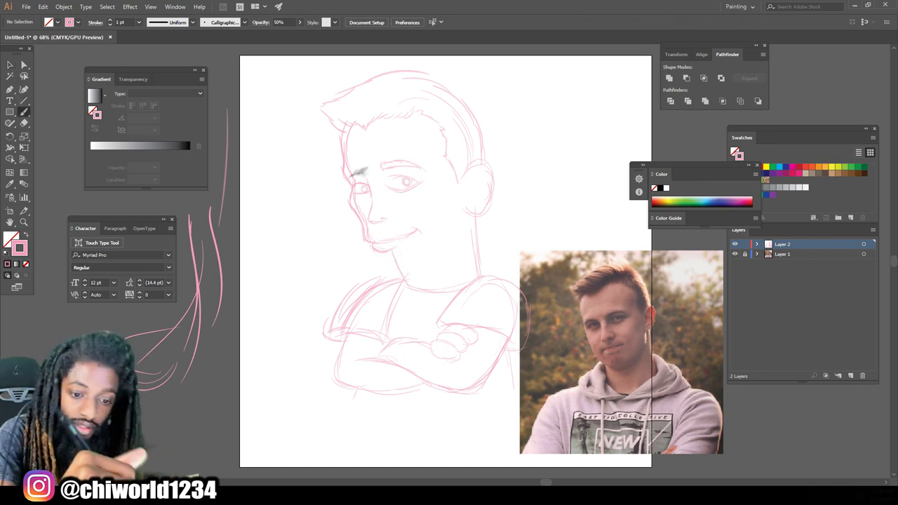
drag(471, 215, 480, 274)
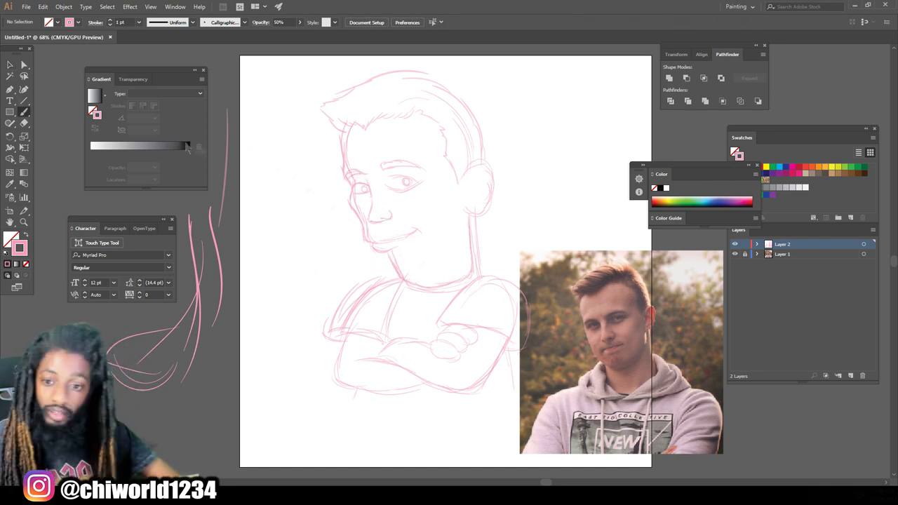
- Move the torso sketch strokes up under the head and resume painting
key(v)
drag(294, 246, 554, 425)
drag(470, 341, 469, 326)
key(ctrl+shift+a)
key(b)
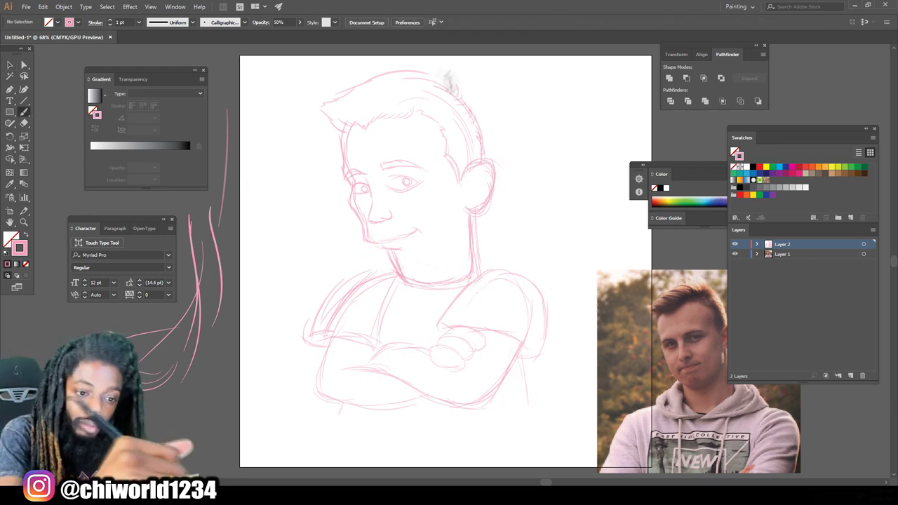
- Add eye detail, neck hatching, shoulders and the torso sides and bottom
drag(390, 179, 421, 184)
drag(401, 263, 328, 344)
mouse_move(482, 276)
mouse_down()
mouse_move(533, 362)
mouse_move(447, 328)
mouse_up()
drag(527, 341, 515, 440)
drag(519, 446, 343, 441)
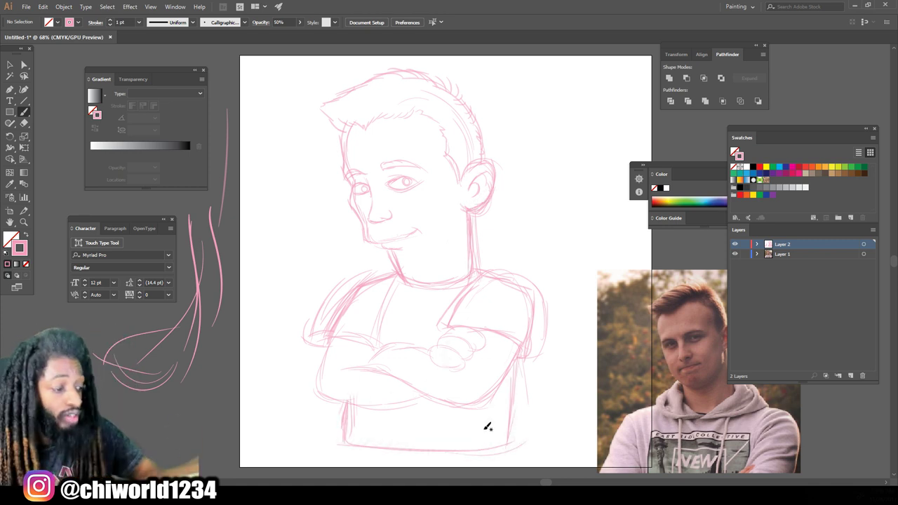
- Lock the sketch and photo layers, add Layer 3, and reset to black stroke
click(745, 243)
click(849, 376)
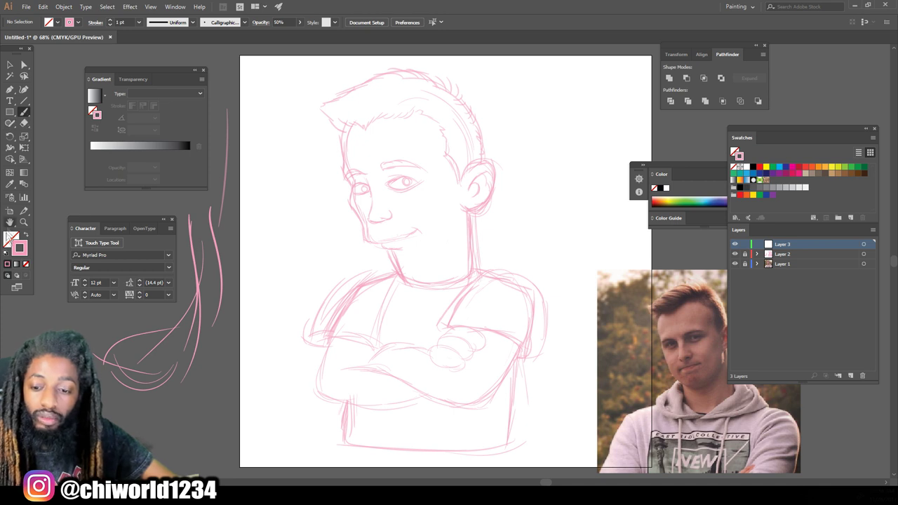
click(7, 253)
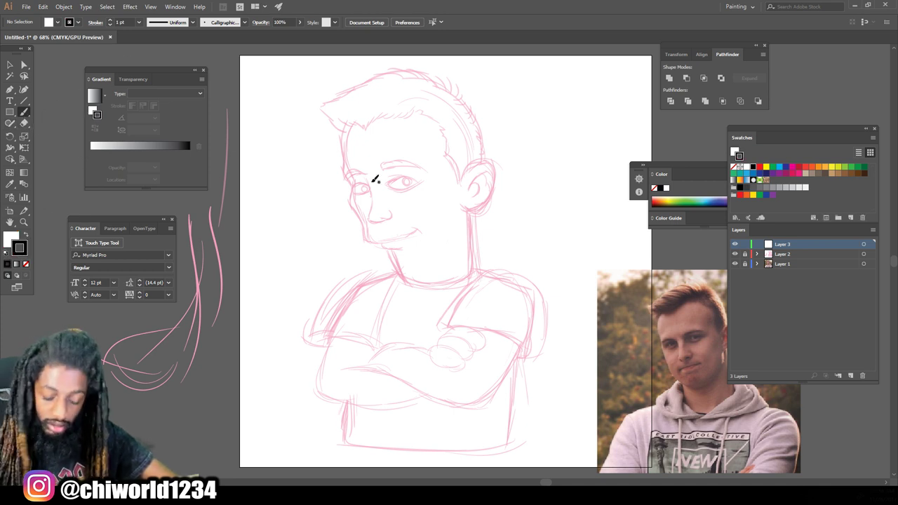
- Ink the nose and both eye outlines in black over the sketch
scroll(484, 206, up, 2)
scroll(509, 227, up, 2)
scroll(513, 220, up, 1)
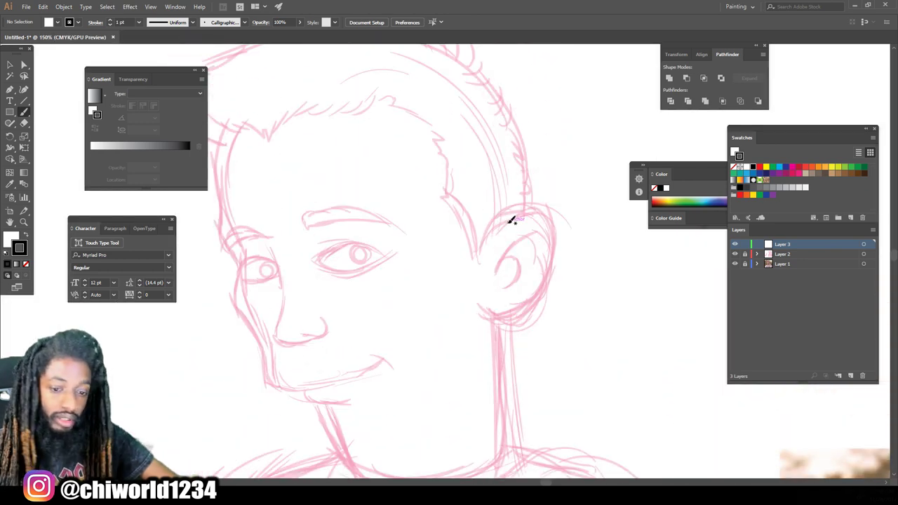
scroll(512, 220, up, 1)
scroll(507, 225, up, 1)
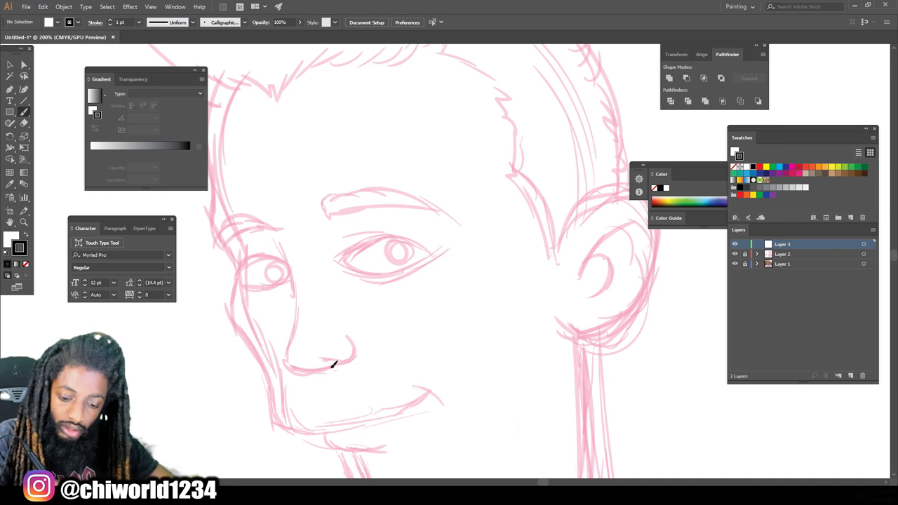
mouse_move(278, 240)
mouse_down()
mouse_move(325, 367)
mouse_move(343, 333)
mouse_up()
scroll(246, 253, up, 2)
mouse_move(229, 287)
mouse_down()
mouse_move(310, 272)
mouse_move(314, 279)
mouse_up()
drag(387, 261, 534, 247)
- Ink the smile, left face side, jaw and the right ear with inner details
scroll(437, 192, down, 2)
drag(475, 363, 333, 404)
drag(334, 354, 280, 63)
scroll(441, 359, down, 1)
drag(344, 298, 491, 390)
drag(491, 280, 547, 378)
drag(537, 328, 582, 222)
drag(565, 281, 554, 295)
drag(593, 252, 561, 301)
scroll(339, 284, up, 3)
- Fill both pupils solid black with the Blob Brush
key(shift+b)
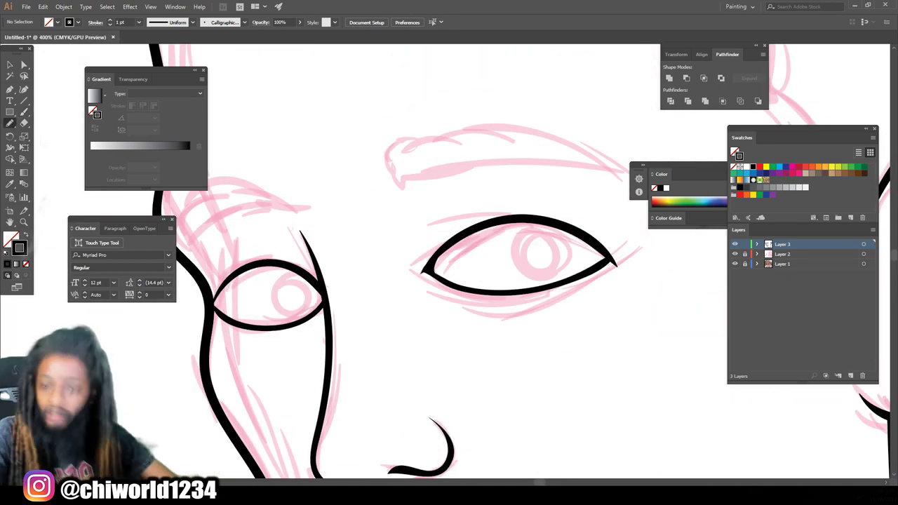
drag(539, 247, 552, 261)
drag(287, 288, 298, 301)
scroll(292, 294, down, 3)
- Ink the head outline beside the ear and the spiky hairline and tuft
mouse_move(529, 223)
mouse_down()
mouse_move(561, 301)
mouse_move(497, 144)
mouse_up()
drag(522, 172, 463, 141)
mouse_move(301, 170)
mouse_down()
mouse_move(354, 167)
mouse_move(434, 137)
mouse_up()
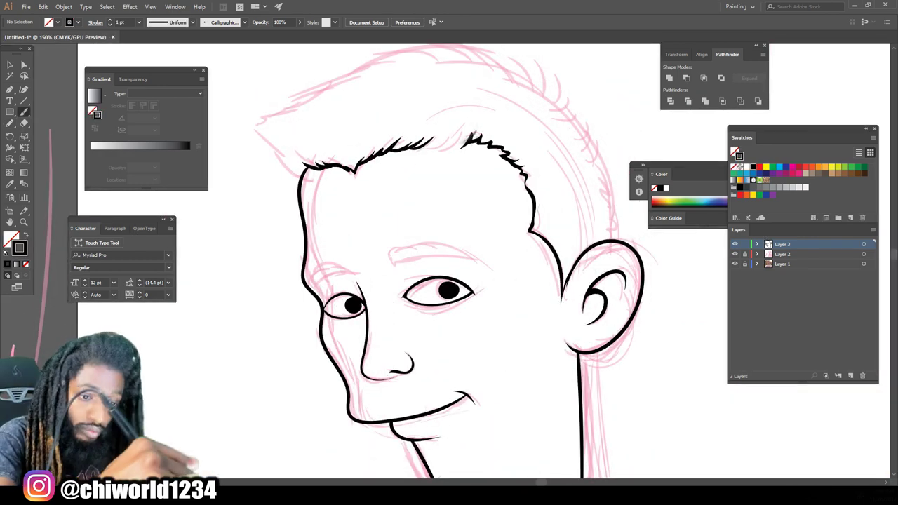
scroll(420, 280, up, 3)
mouse_move(285, 263)
mouse_down()
mouse_move(228, 200)
mouse_move(400, 126)
mouse_move(544, 184)
mouse_move(600, 316)
mouse_up()
scroll(462, 258, up, 3)
scroll(463, 259, down, 3)
scroll(593, 372, down, 3)
scroll(593, 372, up, 3)
- Ink the finger ovals and the crossed forearm and arm outlines
drag(466, 309, 486, 291)
drag(494, 270, 496, 273)
drag(324, 337, 463, 305)
mouse_move(339, 340)
mouse_down()
mouse_move(553, 418)
mouse_move(659, 288)
mouse_up()
drag(260, 345, 355, 342)
drag(343, 303, 240, 267)
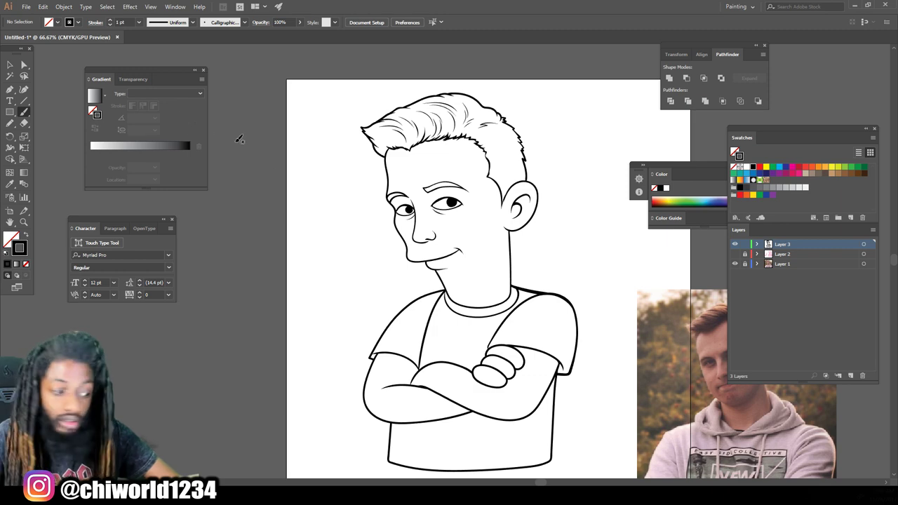
- Zoom in on the ear and paint over the gap inside the V-shaped stroke
key(ctrl+minus)
click(8, 65)
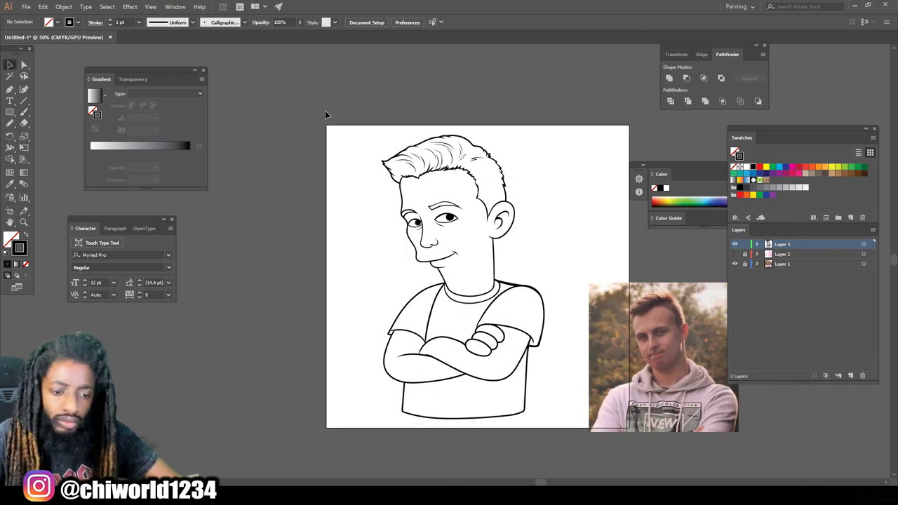
key(ctrl+plus)
key(ctrl+plus)
key(ctrl+plus)
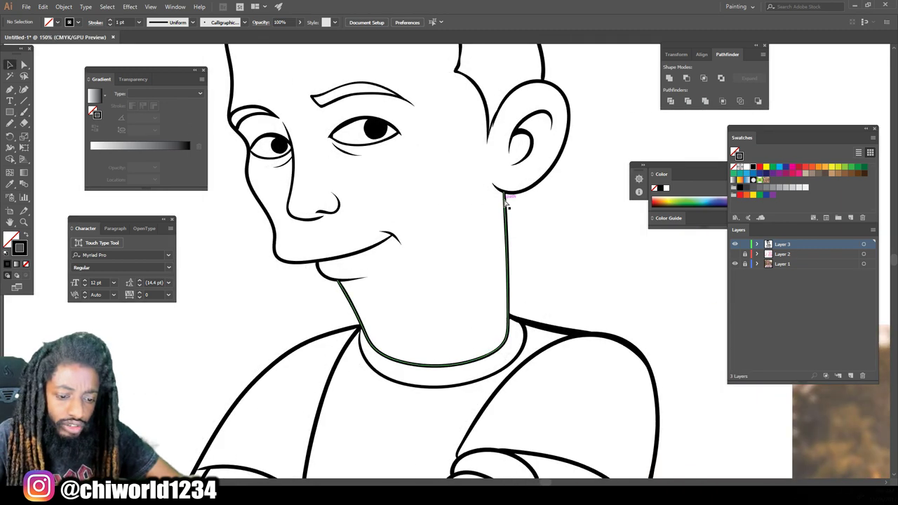
key(ctrl+plus)
scroll(501, 198, up, 2)
scroll(390, 446, down, 1)
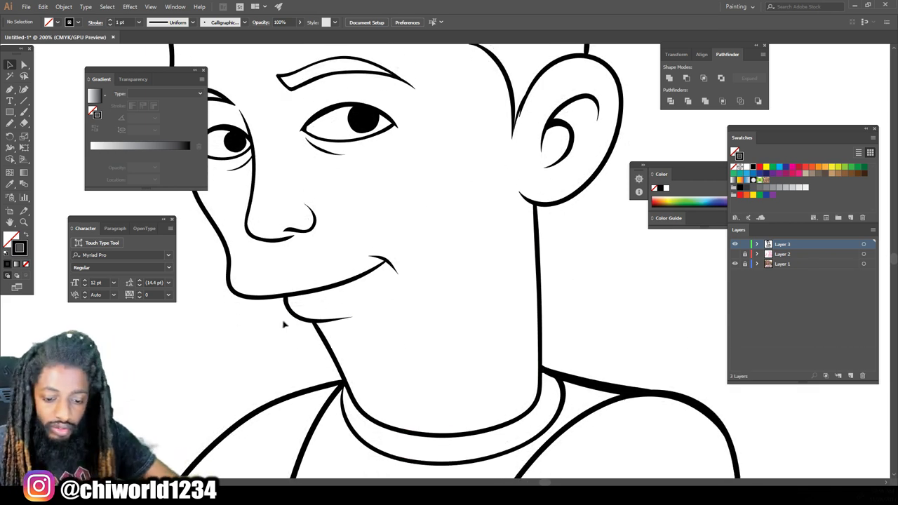
scroll(280, 322, up, 5)
scroll(269, 324, up, 1)
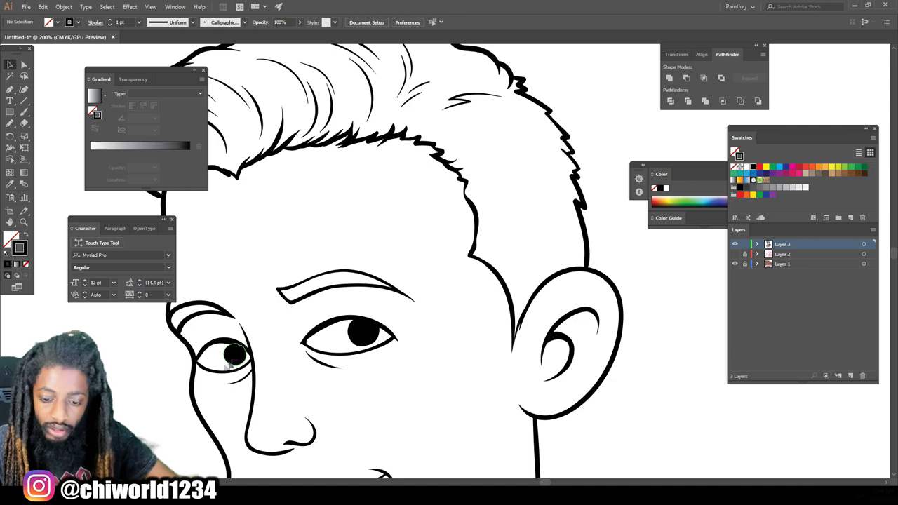
scroll(484, 317, up, 1)
scroll(534, 374, up, 1)
scroll(540, 374, up, 1)
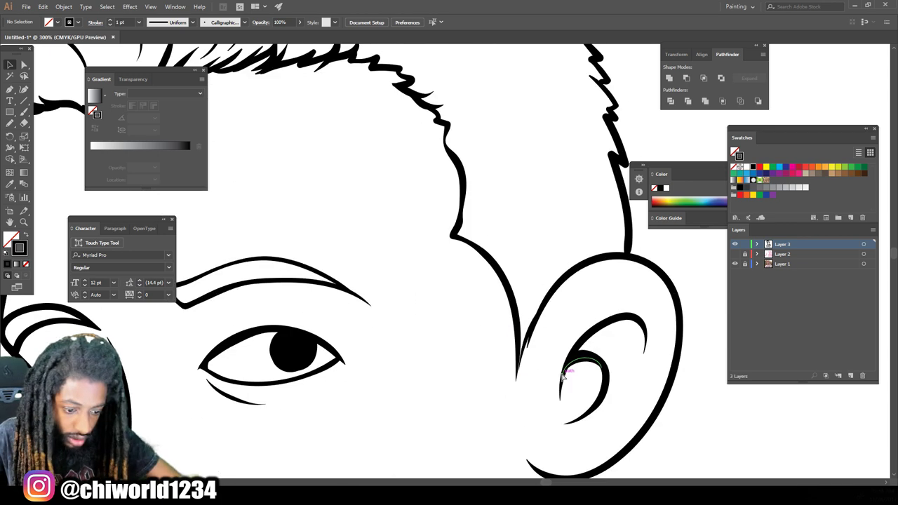
scroll(551, 374, up, 1)
scroll(559, 372, up, 1)
scroll(558, 372, down, 1)
scroll(553, 366, up, 1)
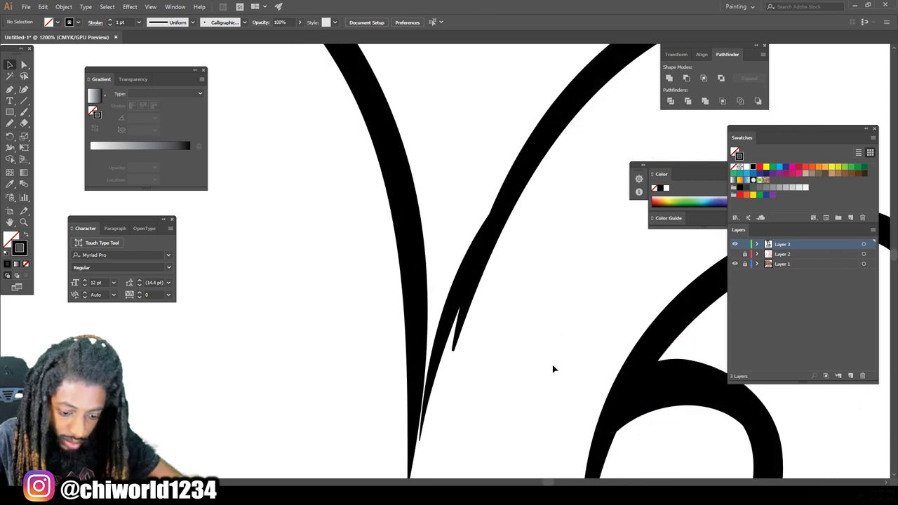
scroll(537, 369, up, 1)
scroll(448, 418, down, 1)
scroll(425, 409, up, 1)
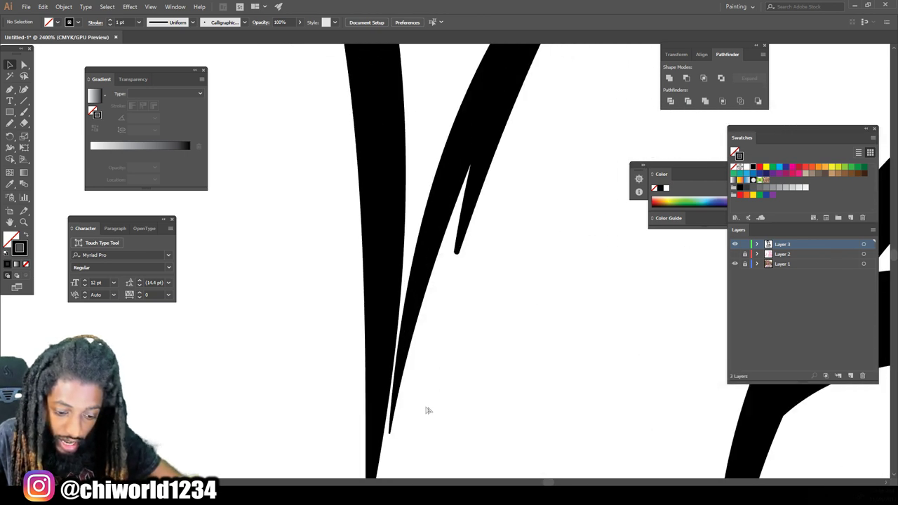
scroll(425, 409, up, 1)
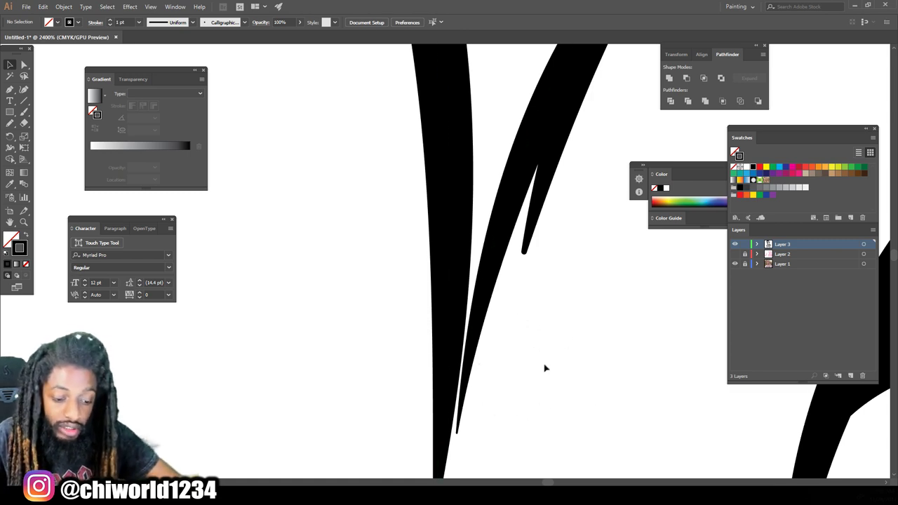
scroll(544, 366, down, 1)
scroll(546, 366, down, 3)
scroll(546, 365, down, 2)
scroll(541, 362, up, 2)
scroll(526, 358, up, 2)
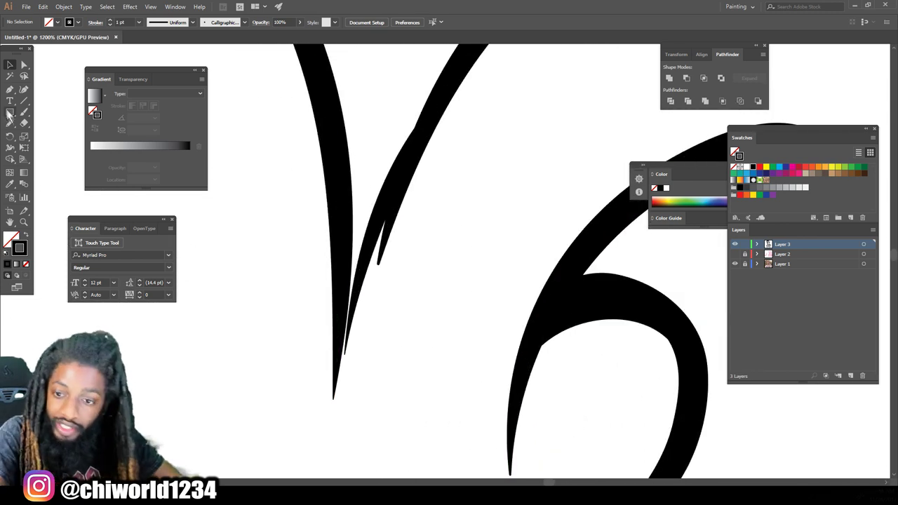
key(b)
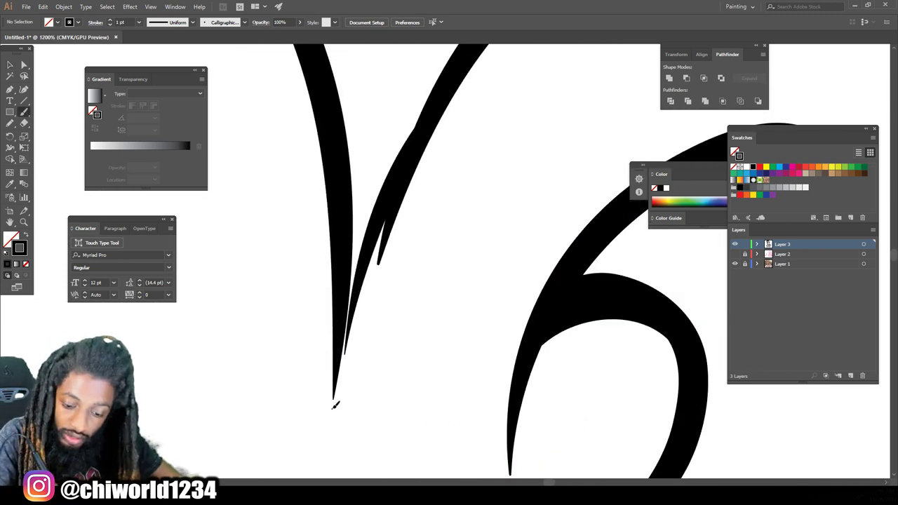
drag(335, 384, 425, 130)
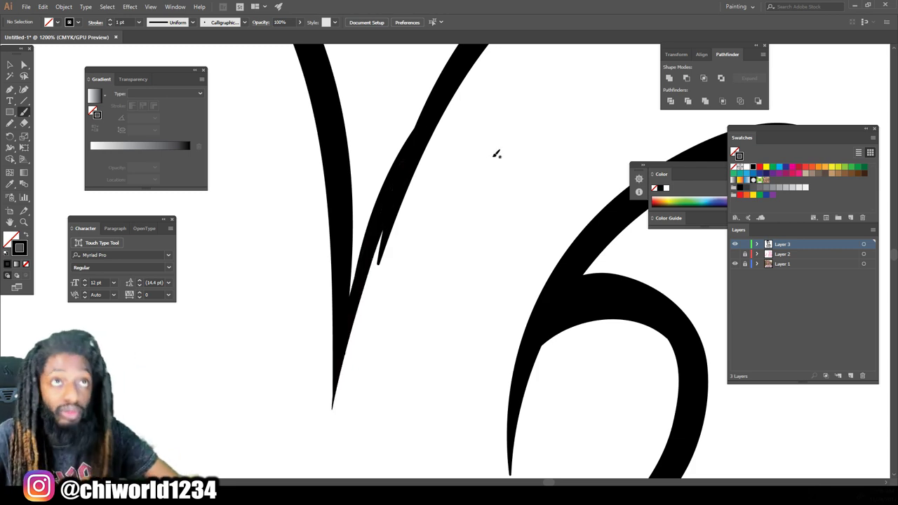
- Pan over the hair and zoom out to review the whole caricature
key(ctrl+minus)
key(ctrl+minus)
key(ctrl+minus)
key(ctrl+minus)
key(ctrl+plus)
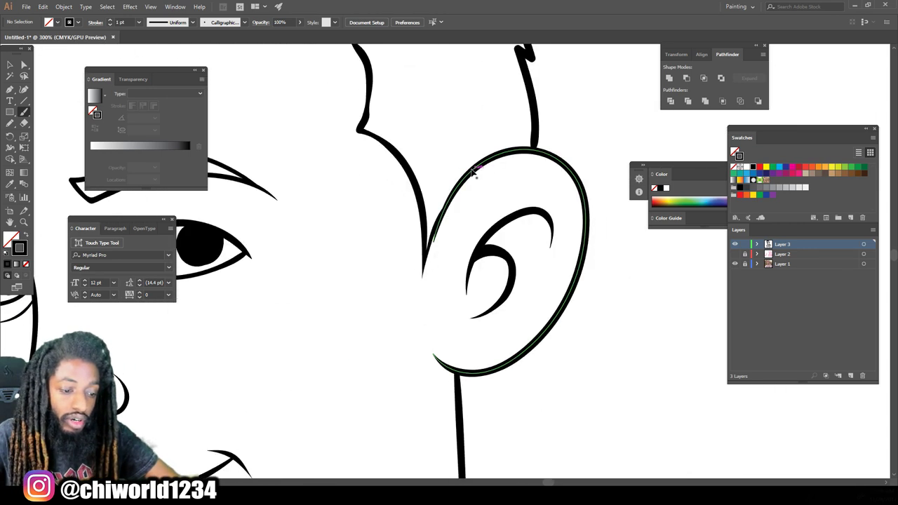
key(ctrl+plus)
scroll(459, 172, up, 10)
scroll(457, 174, up, 3)
scroll(457, 174, up, 3)
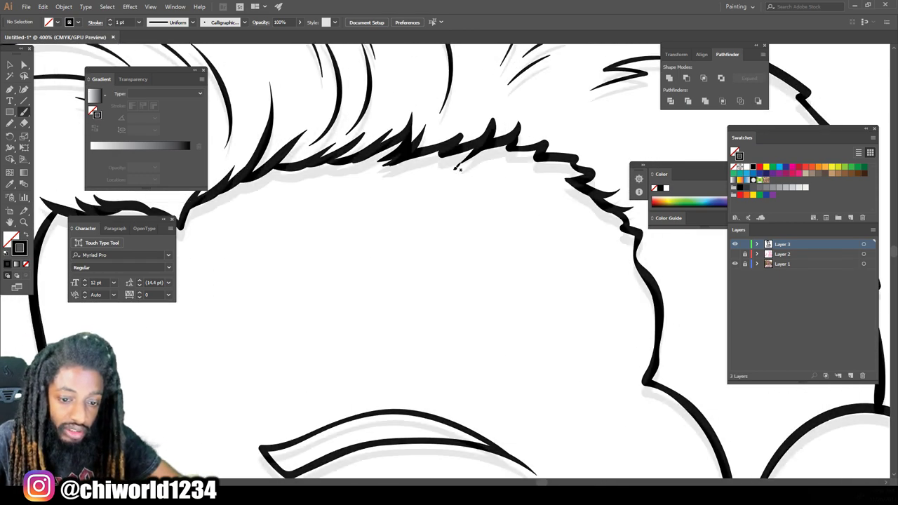
scroll(457, 172, up, 2)
scroll(454, 173, up, 1)
scroll(455, 173, up, 2)
scroll(455, 172, up, 2)
scroll(456, 168, up, 3)
scroll(456, 170, right, 3)
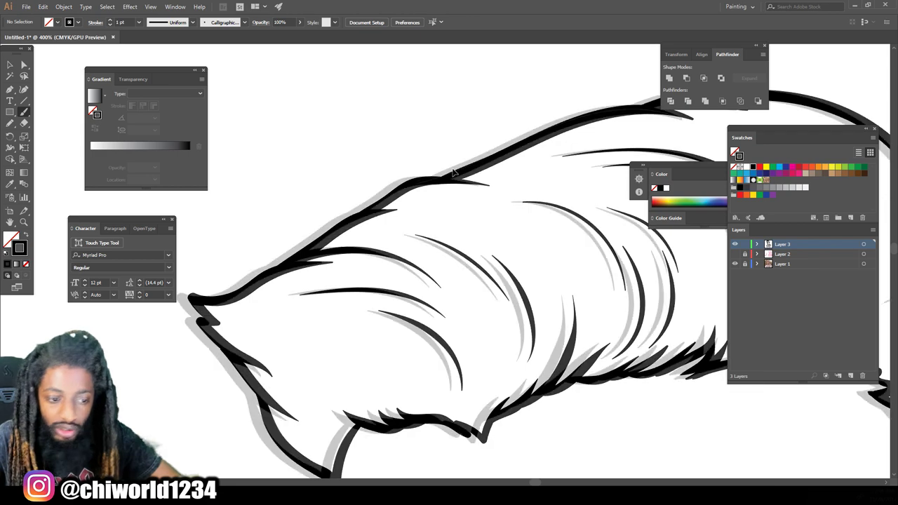
scroll(455, 172, right, 5)
key(ctrl+minus)
key(ctrl+minus)
key(ctrl+minus)
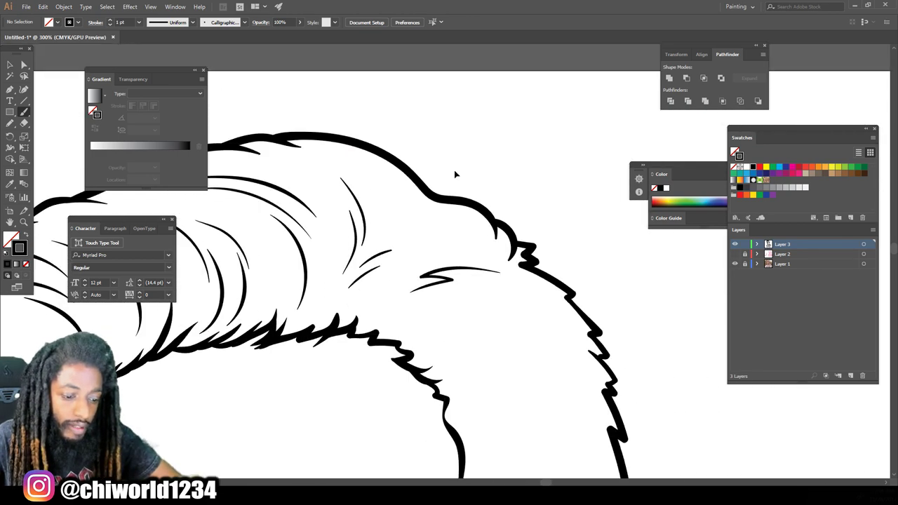
key(ctrl+minus)
key(ctrl+minus)
key(ctrl+minus)
scroll(440, 174, down, 3)
key(ctrl+plus)
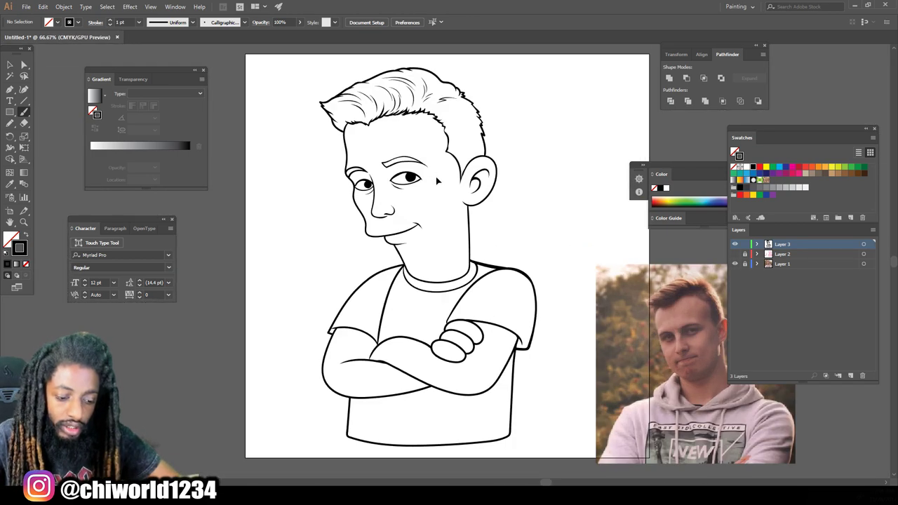
scroll(444, 168, down, 1)
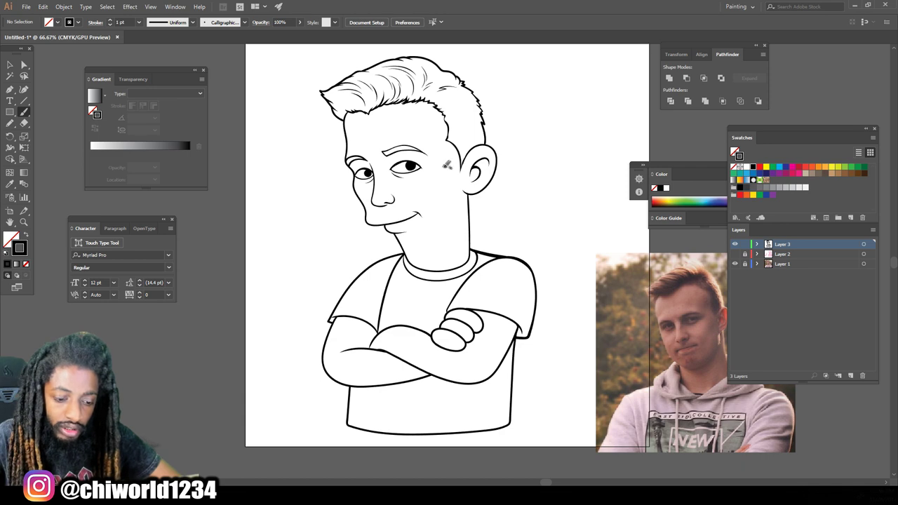
scroll(391, 139, up, 3)
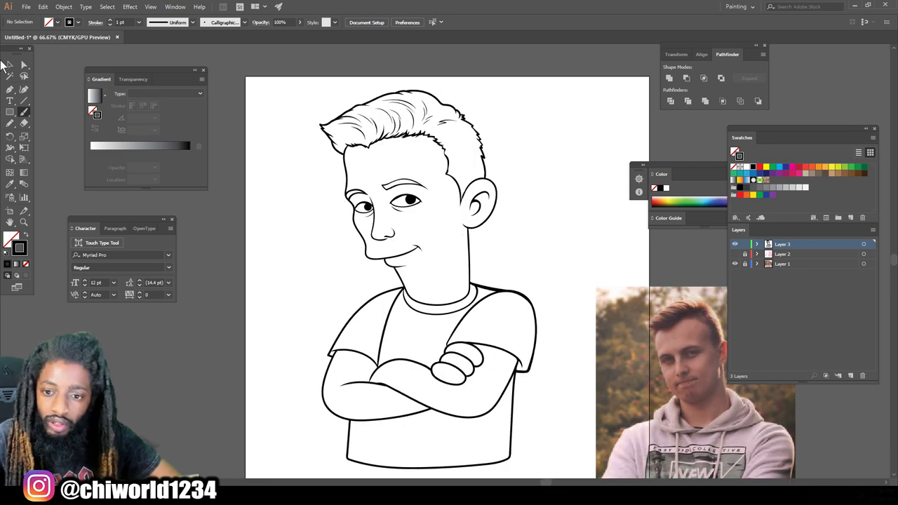
click(11, 65)
key(ctrl+minus)
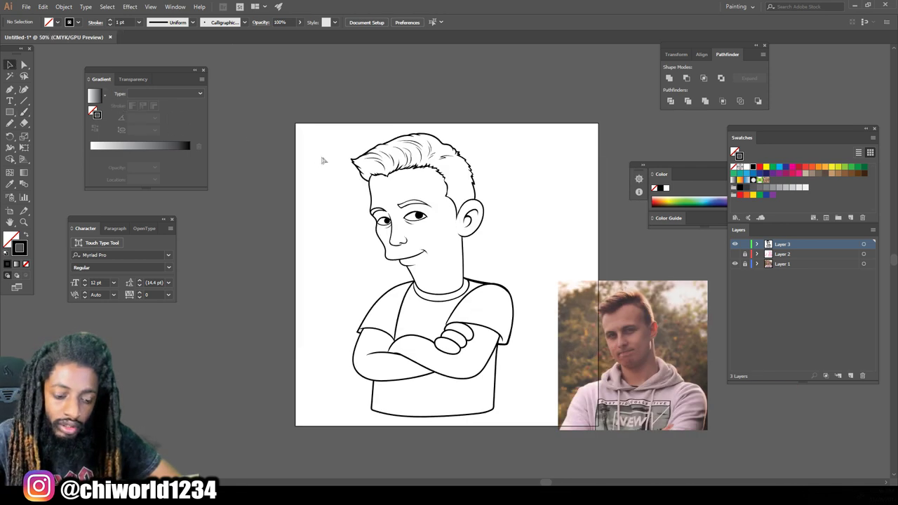
- Expand the appearance of all the line work and merge it into one group with Pathfinder Merge
drag(322, 108, 540, 418)
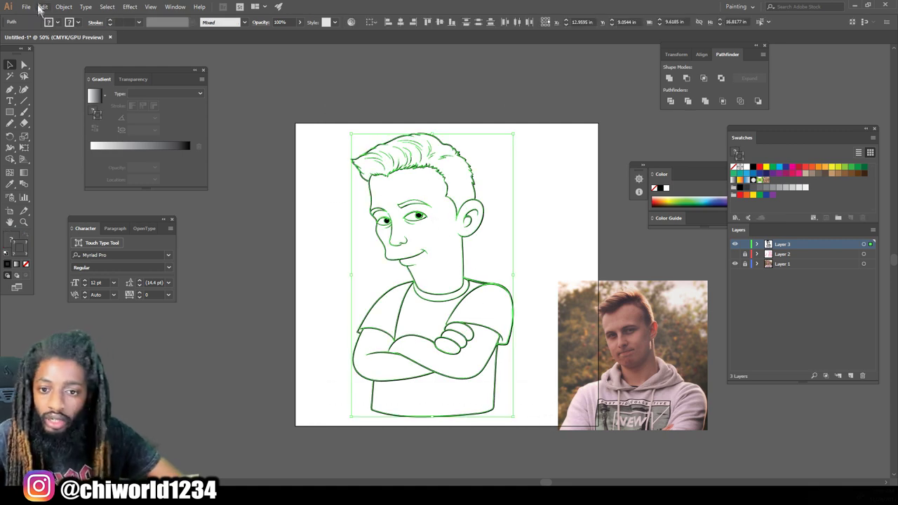
click(63, 7)
click(81, 114)
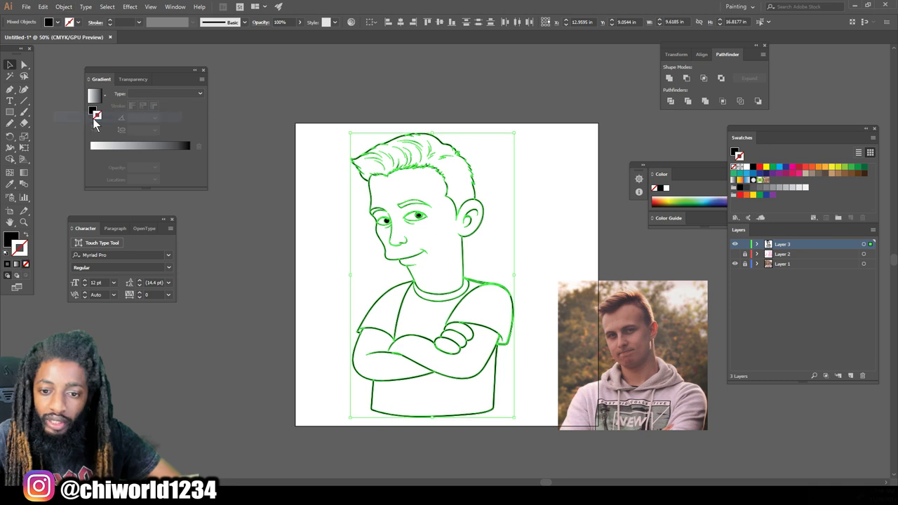
click(706, 101)
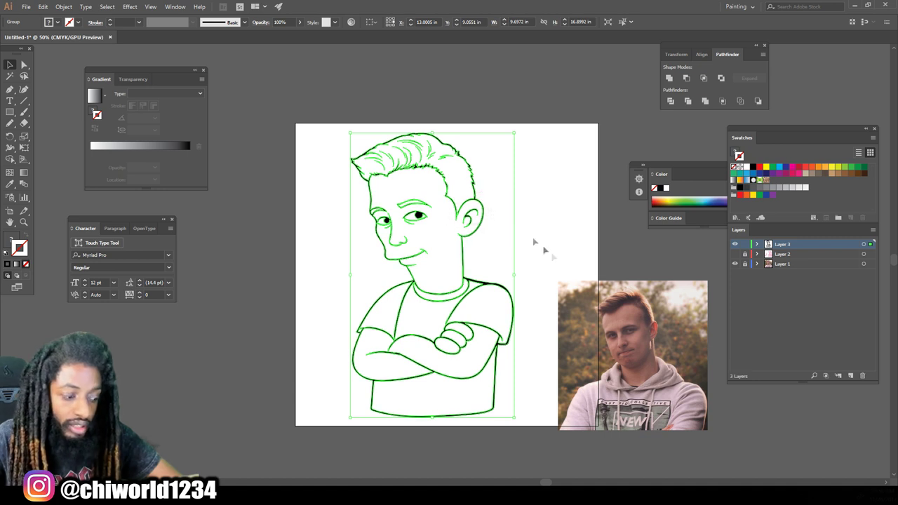
click(573, 199)
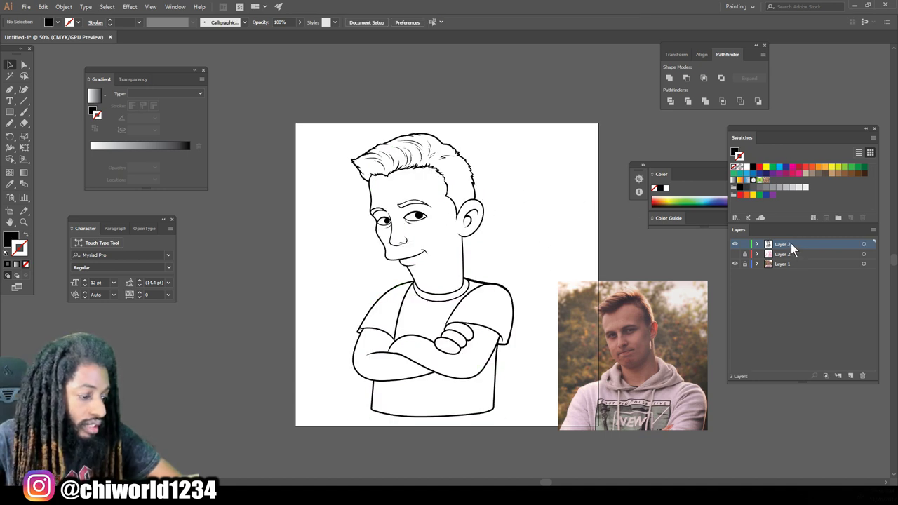
click(791, 247)
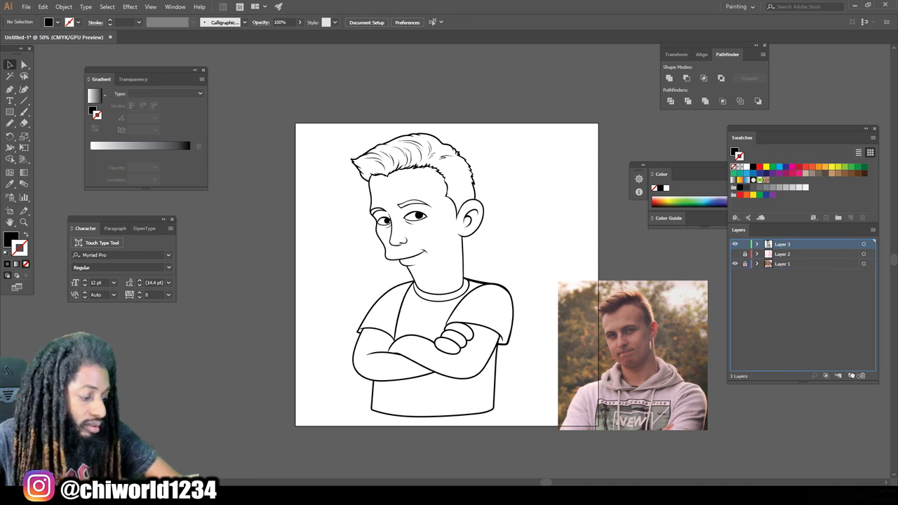
- Duplicate Layer 3 as Layer 3 copy, then make Layer 3 active with a yellow stroke
drag(792, 244, 850, 376)
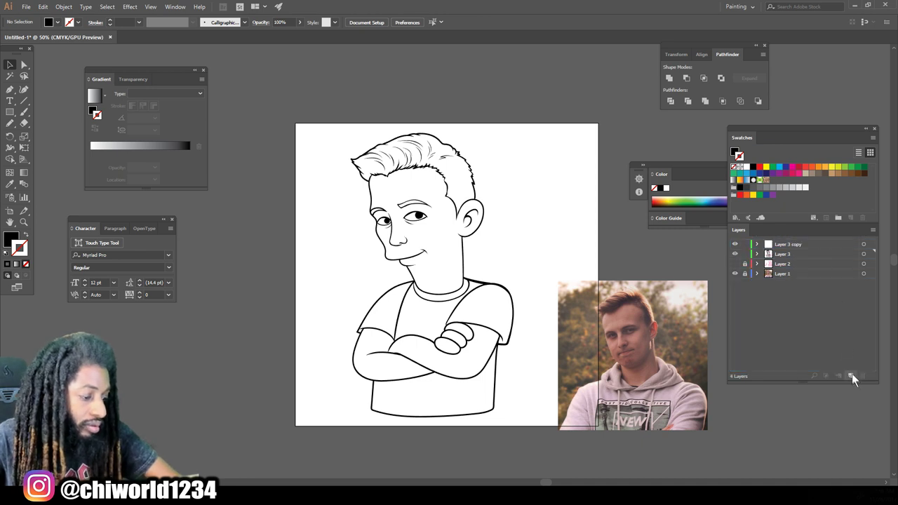
click(783, 255)
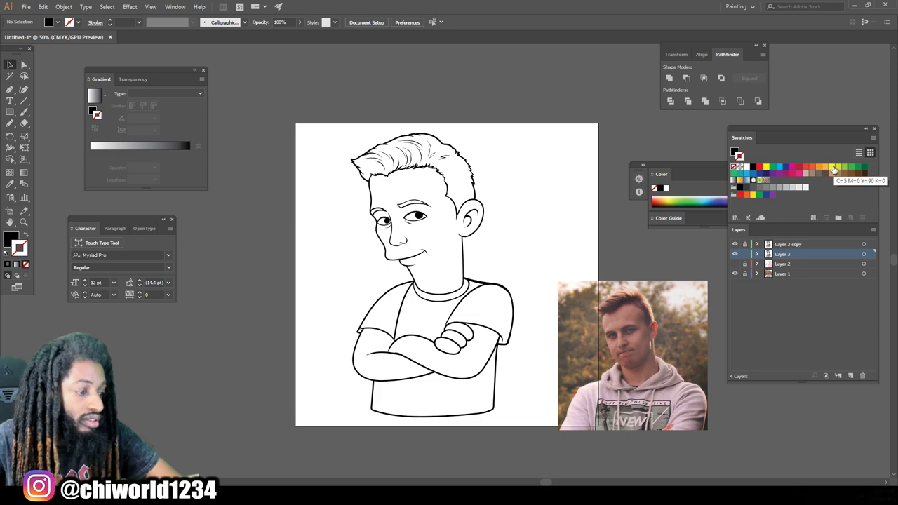
click(833, 169)
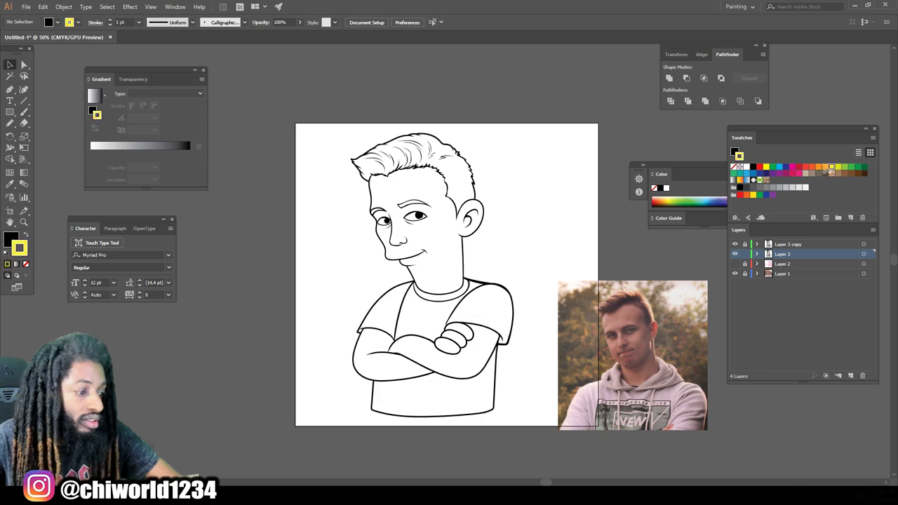
- Adjust the yellow to a brighter, slightly orange #FFCE43 in the Color Picker
double_click(21, 251)
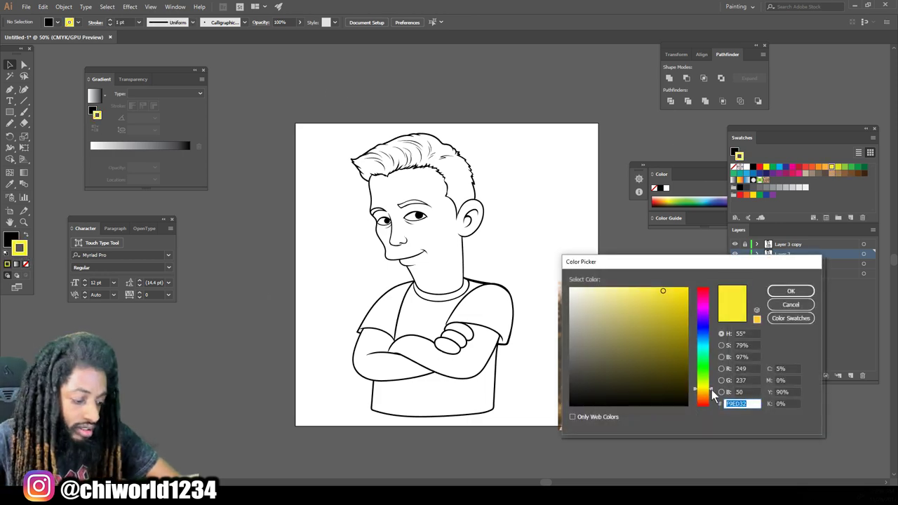
drag(711, 394, 712, 395)
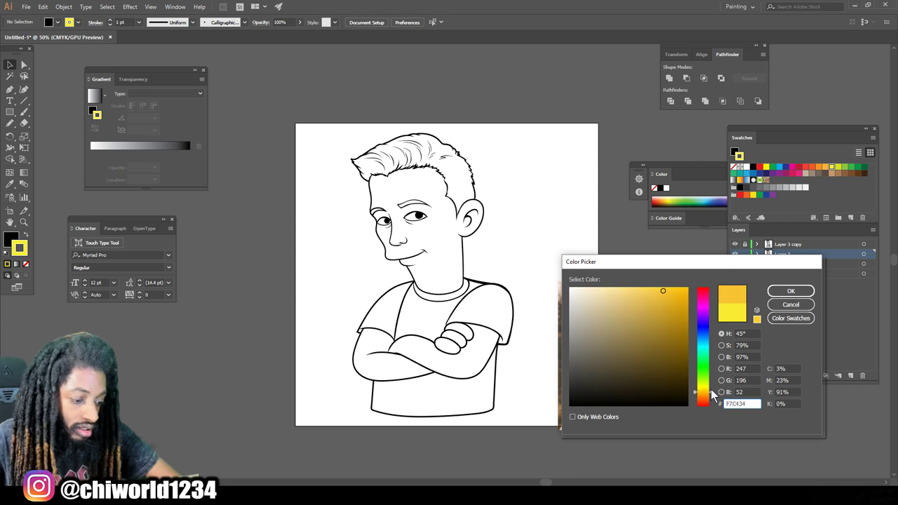
drag(646, 303, 658, 275)
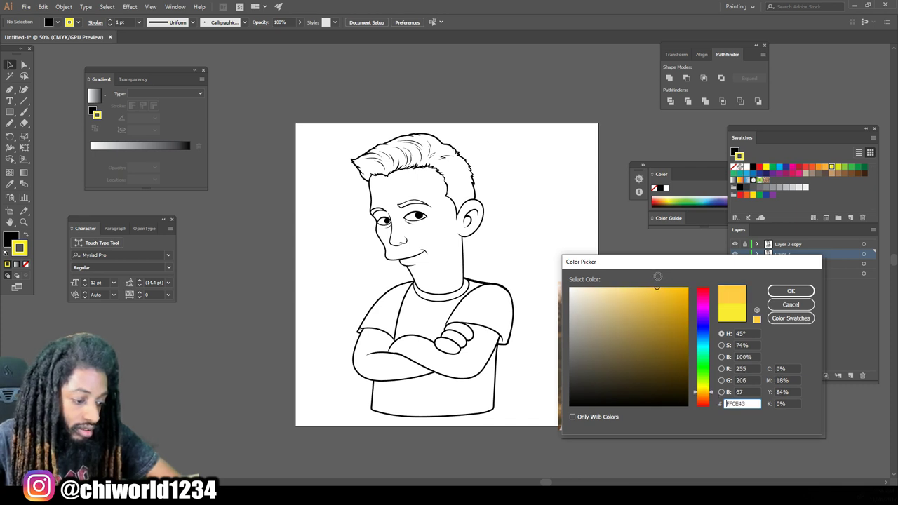
click(790, 290)
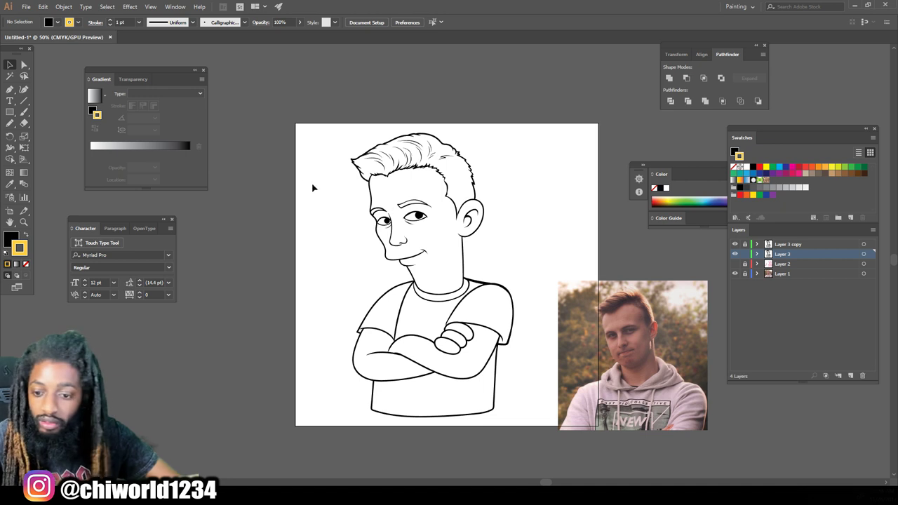
- Draw a yellow-filled rectangle over most of the artboard and send it to the back
click(9, 113)
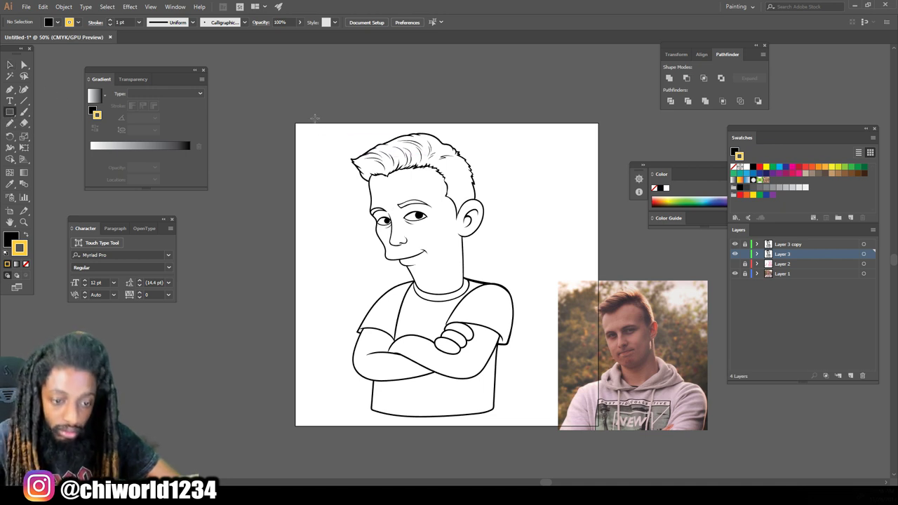
drag(315, 118, 526, 427)
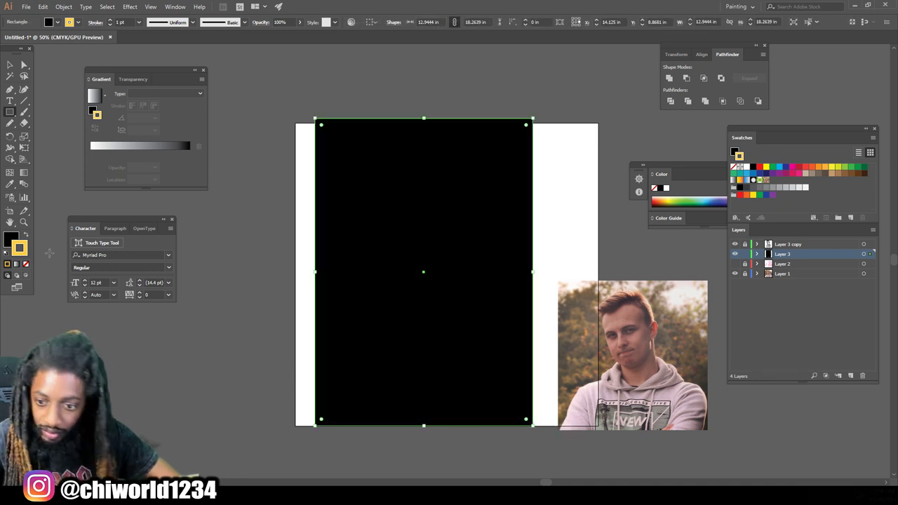
click(26, 237)
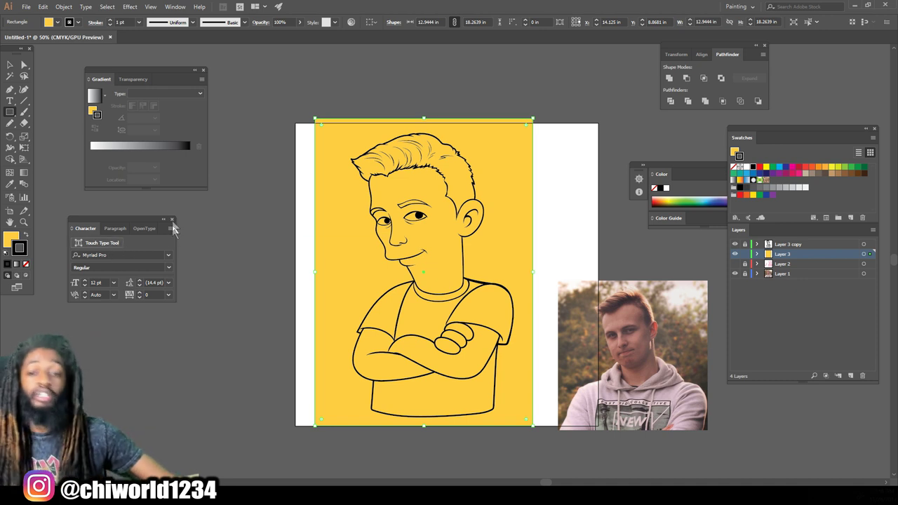
click(10, 65)
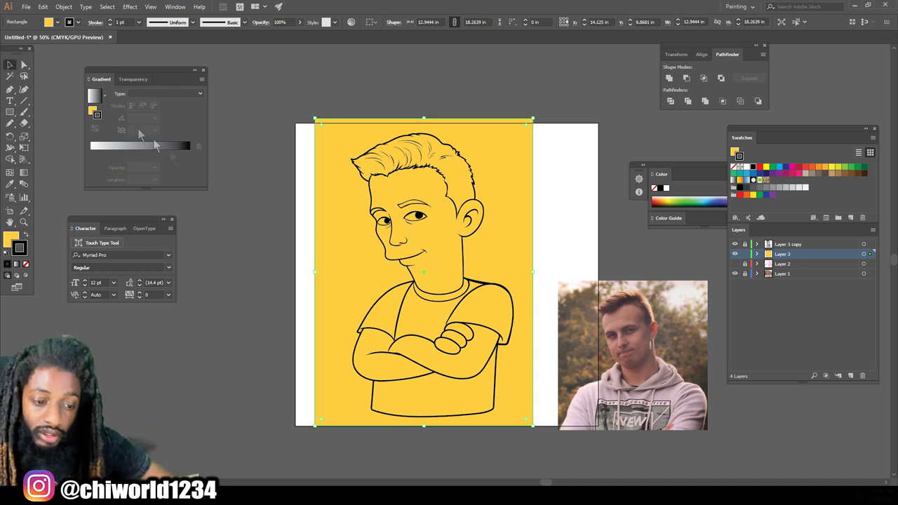
right_click(326, 240)
mouse_move(371, 383)
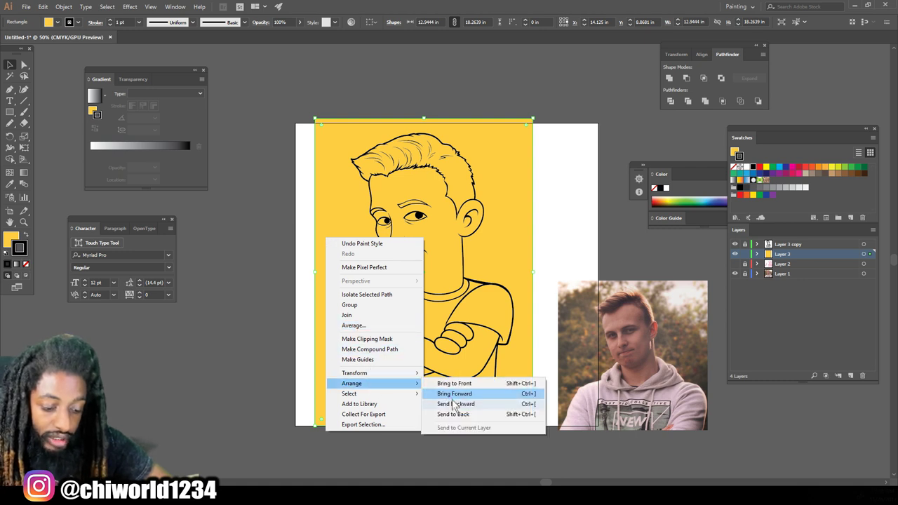
click(454, 415)
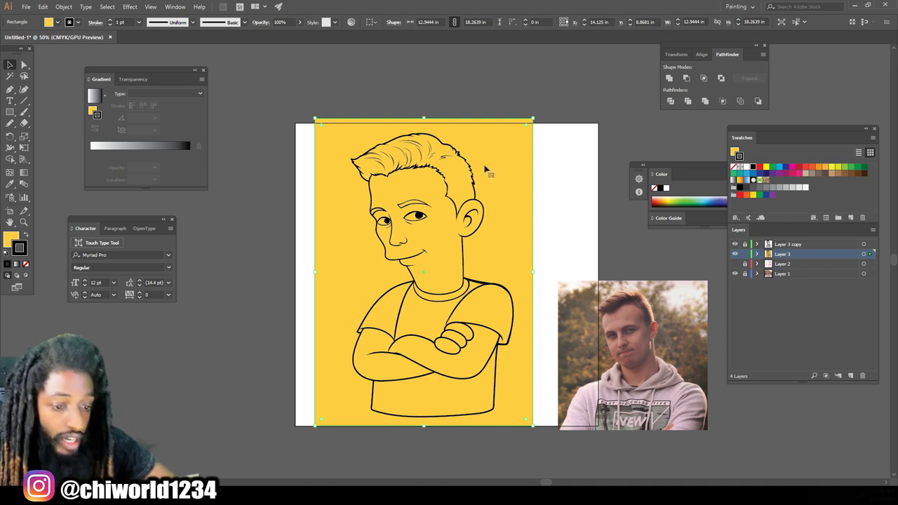
- Select the line art and yellow rectangle together and merge them with Pathfinder Merge
drag(309, 98, 462, 365)
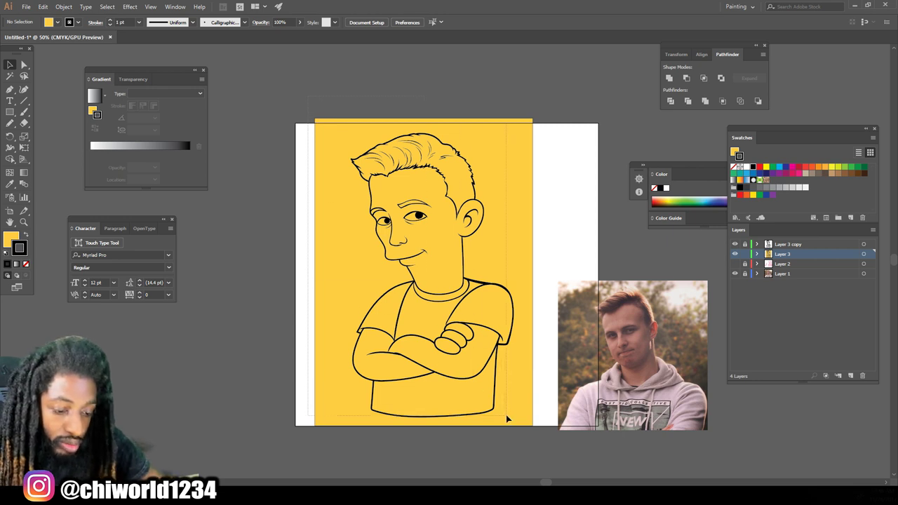
drag(505, 414, 505, 414)
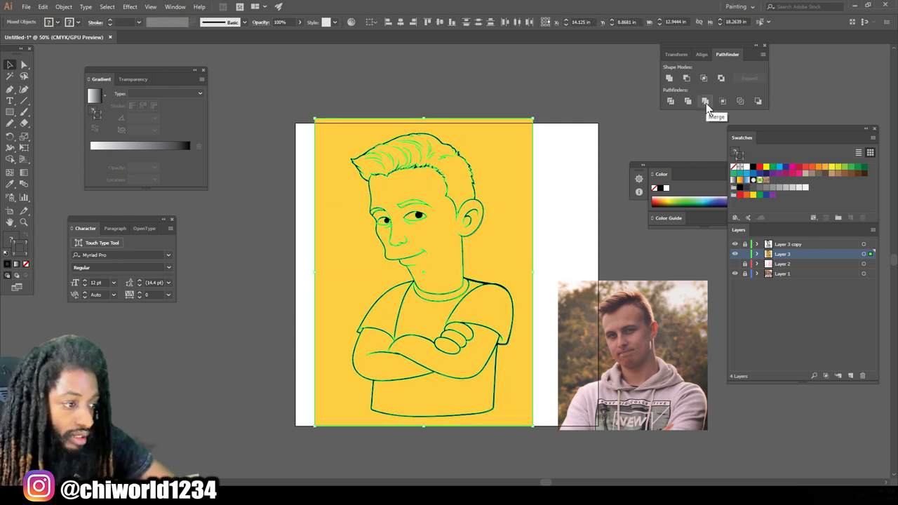
click(705, 101)
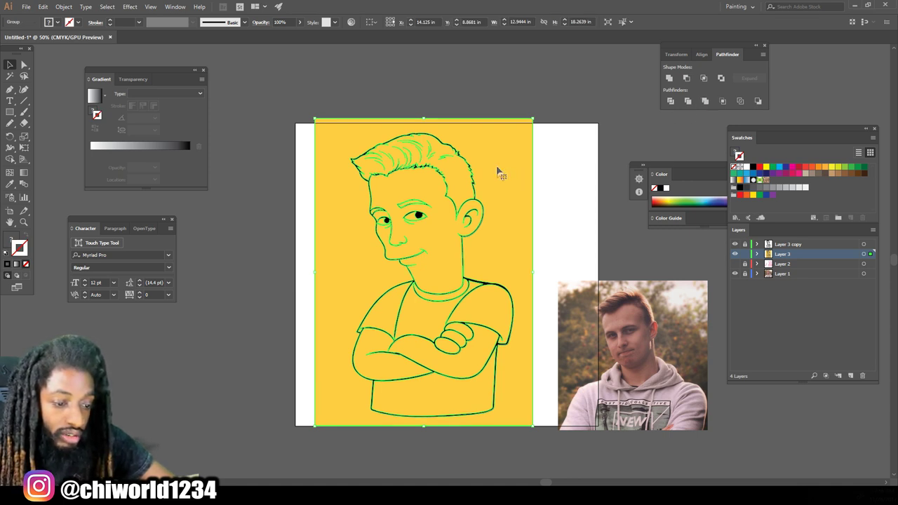
- Isolate the merged group and delete the yellow background piece surrounding the character
right_click(497, 170)
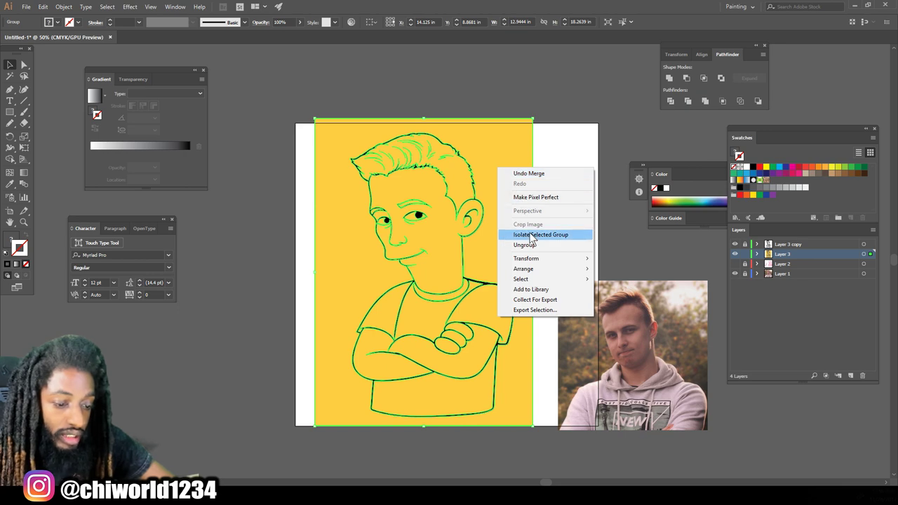
click(532, 235)
click(505, 165)
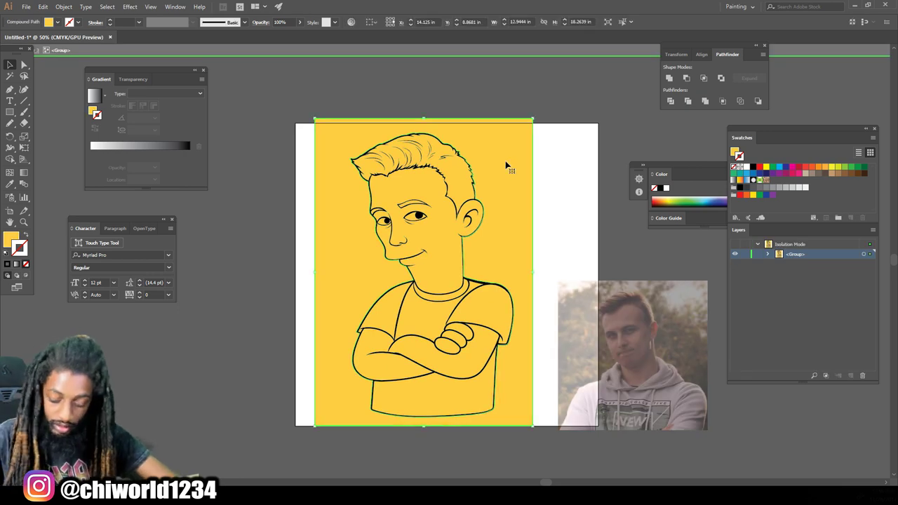
key(Delete)
scroll(502, 175, up, 1)
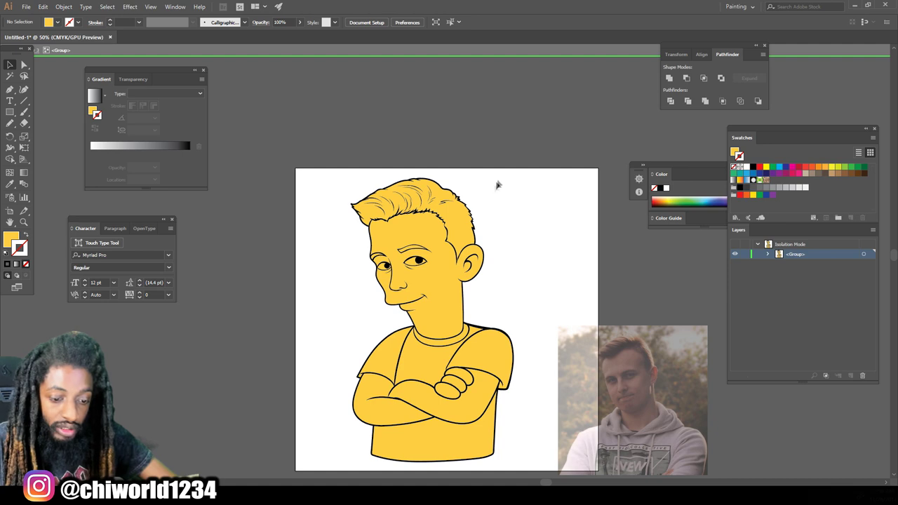
- Give both eye whites a white fill with no outline
scroll(488, 218, up, 3)
scroll(486, 220, up, 1)
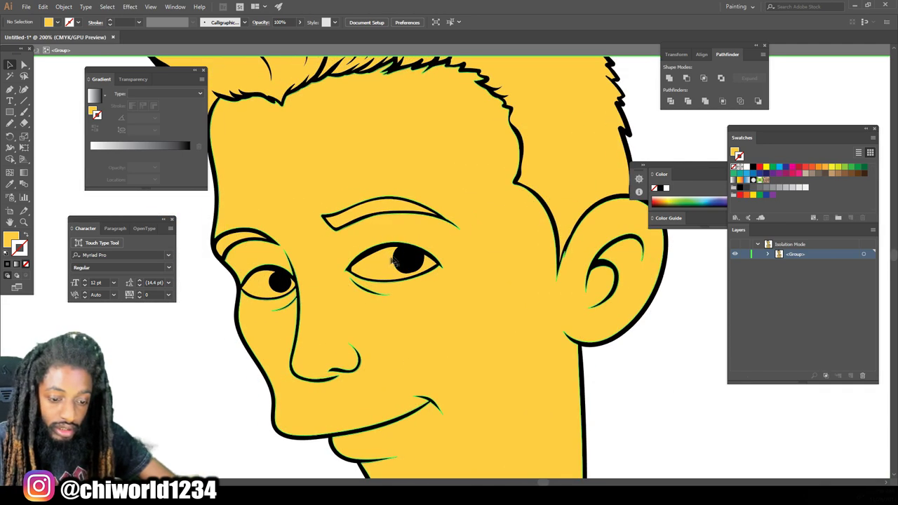
scroll(326, 282, up, 1)
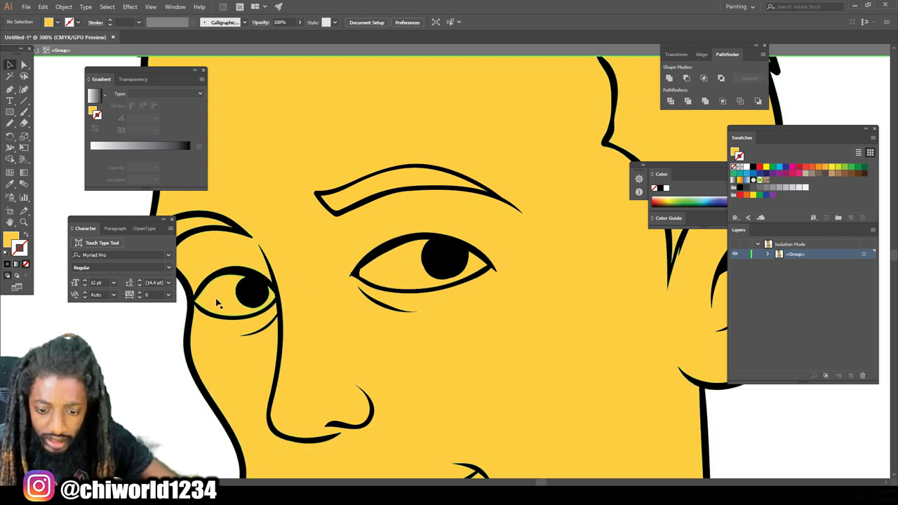
click(217, 300)
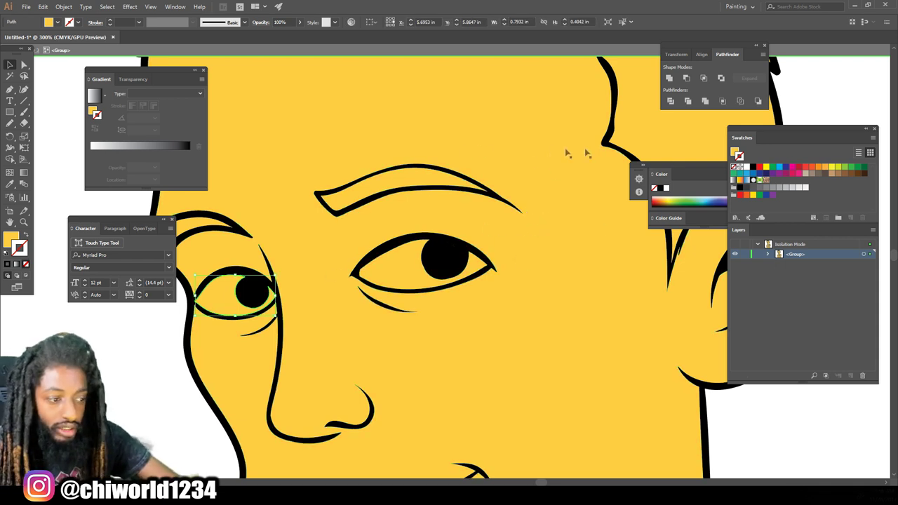
shift+click(399, 273)
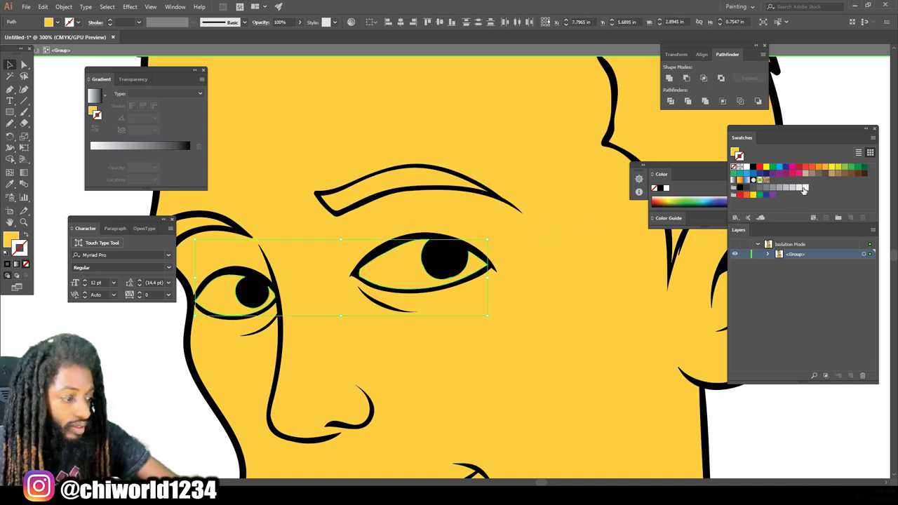
click(804, 188)
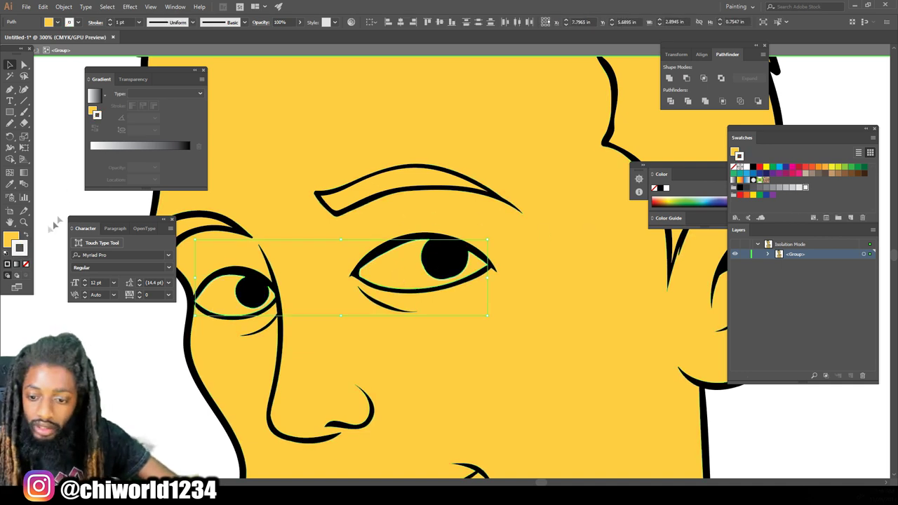
click(26, 236)
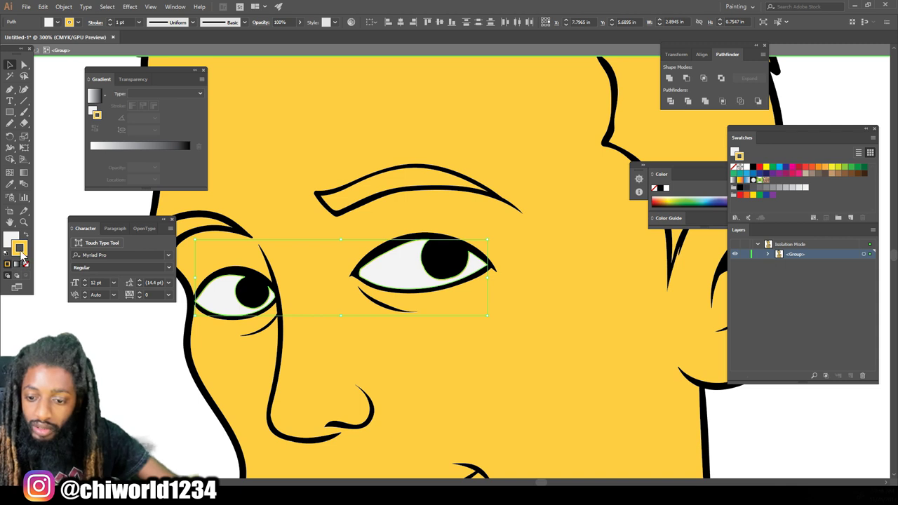
click(25, 264)
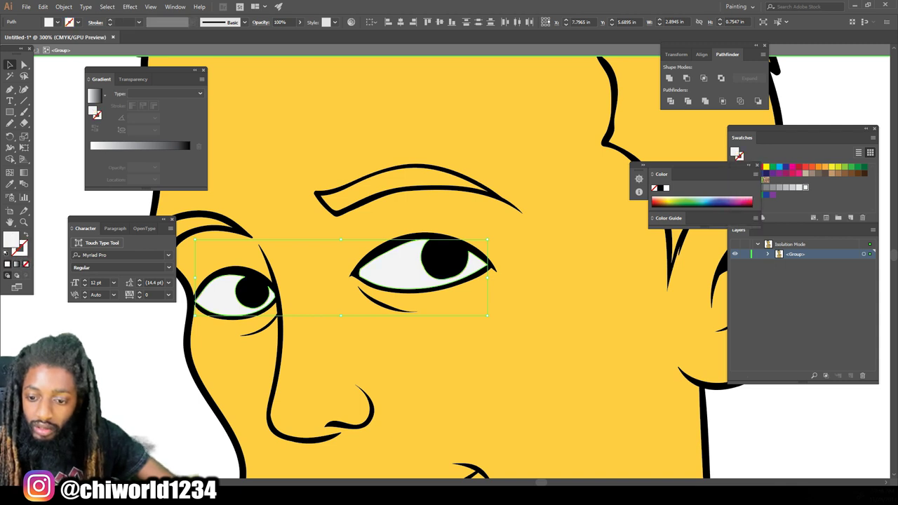
key(ctrl+shift+a)
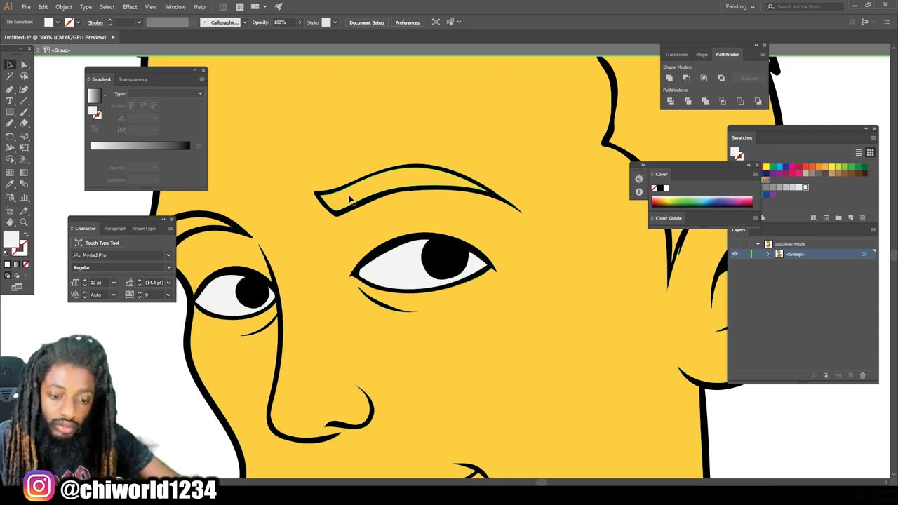
- Select the hair and eyebrow and fill them with a brown swatch
scroll(351, 202, down, 2)
scroll(383, 227, up, 3)
scroll(457, 194, up, 3)
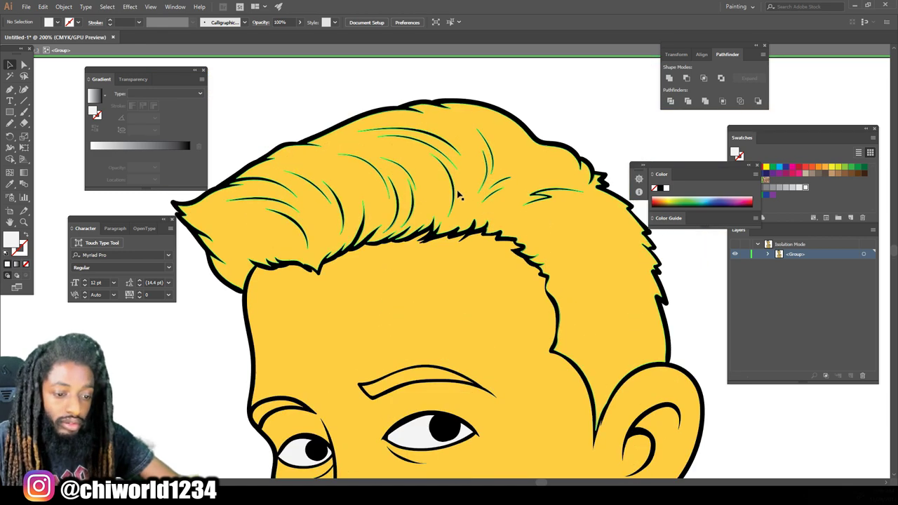
click(461, 181)
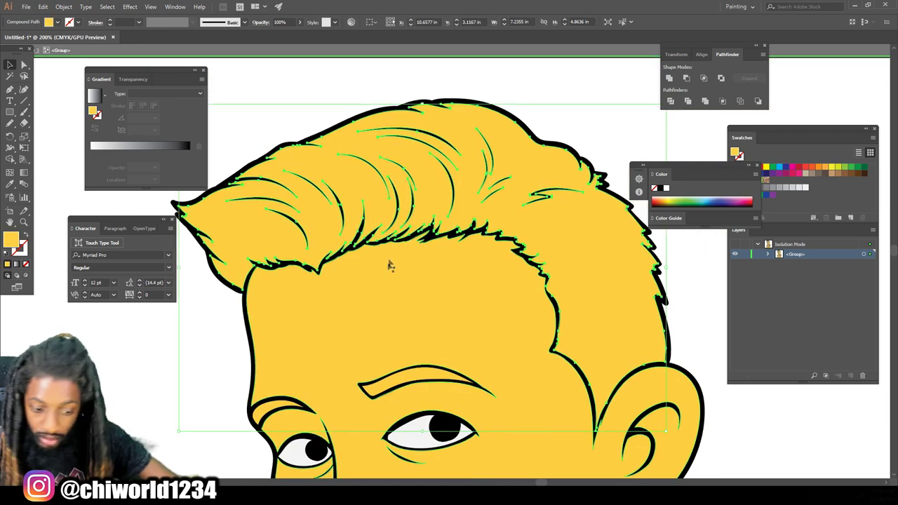
shift+click(412, 376)
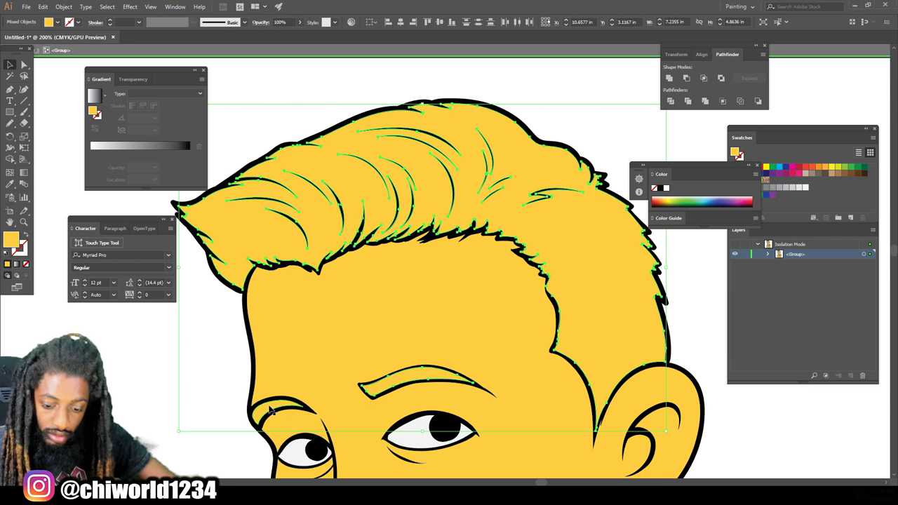
click(843, 175)
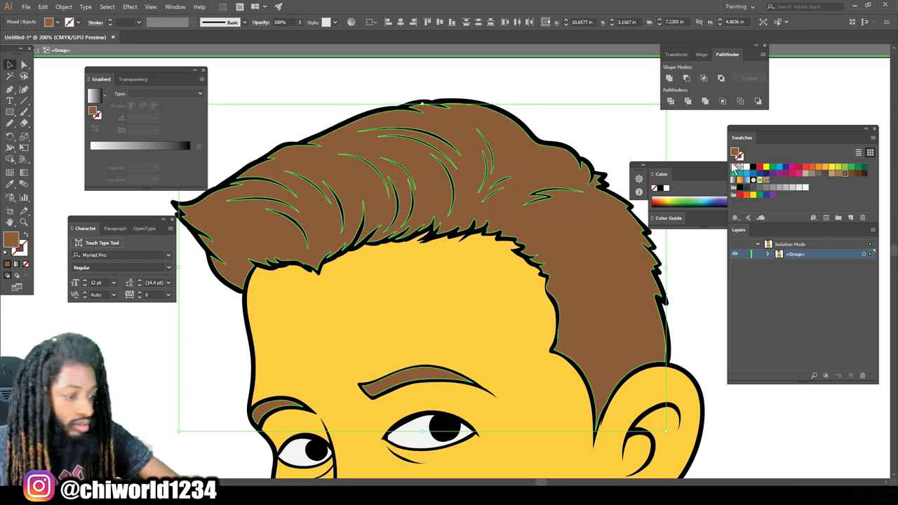
- Adjust the hair and eyebrow fill to orange-brown #CC6723
double_click(12, 242)
drag(681, 334, 659, 327)
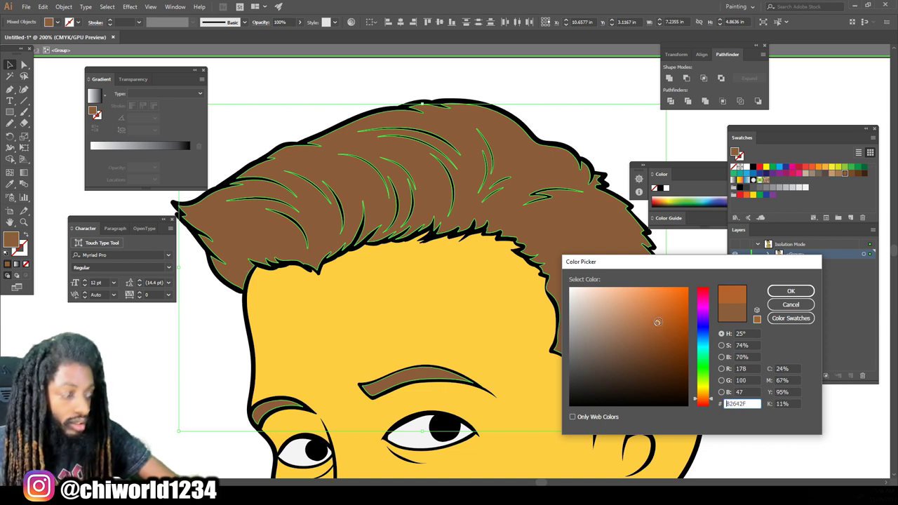
drag(656, 309, 668, 310)
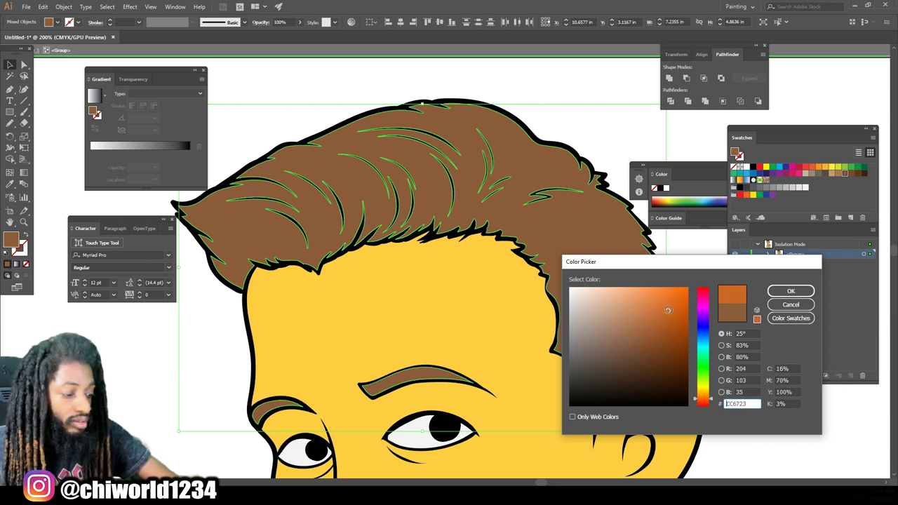
click(790, 290)
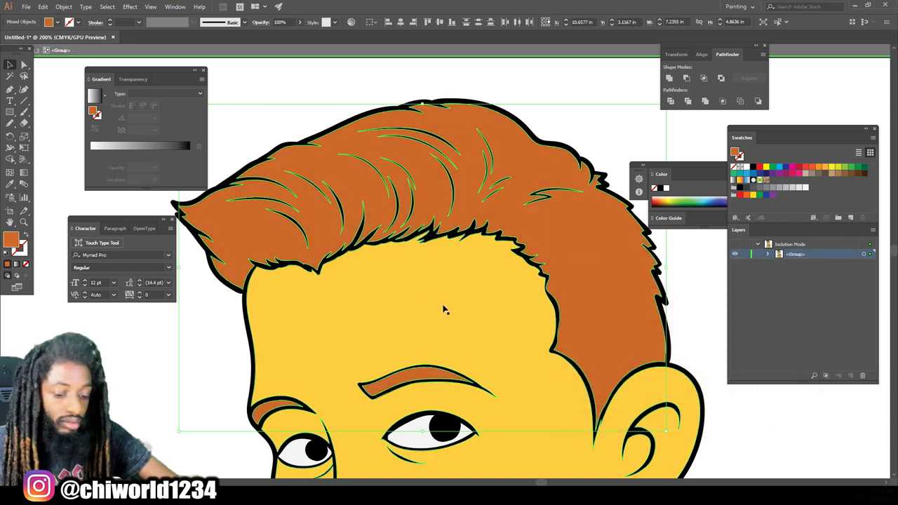
click(162, 363)
key(ctrl+minus)
key(ctrl+minus)
key(ctrl+minus)
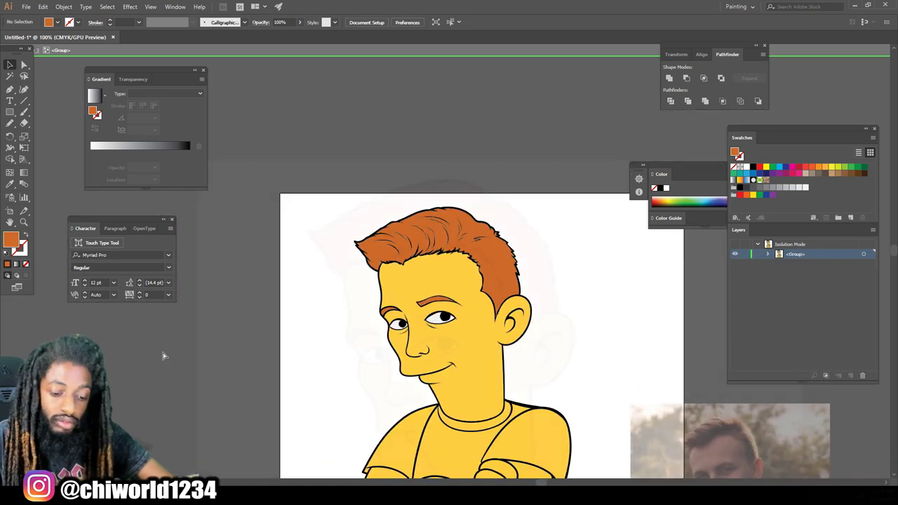
key(ctrl+minus)
key(ctrl+minus)
scroll(210, 365, down, 2)
key(ctrl+plus)
key(ctrl+plus)
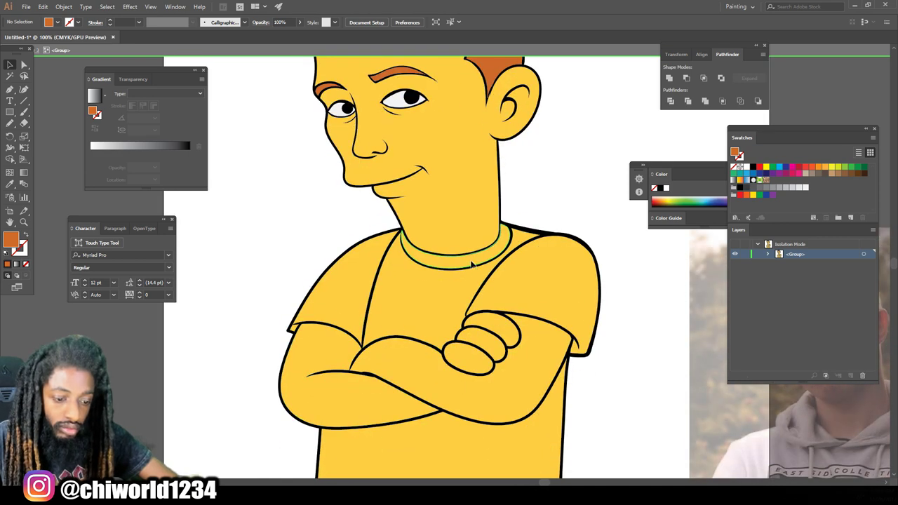
- Fill the collar with a blue swatch, brightened slightly in the Color Picker
click(471, 264)
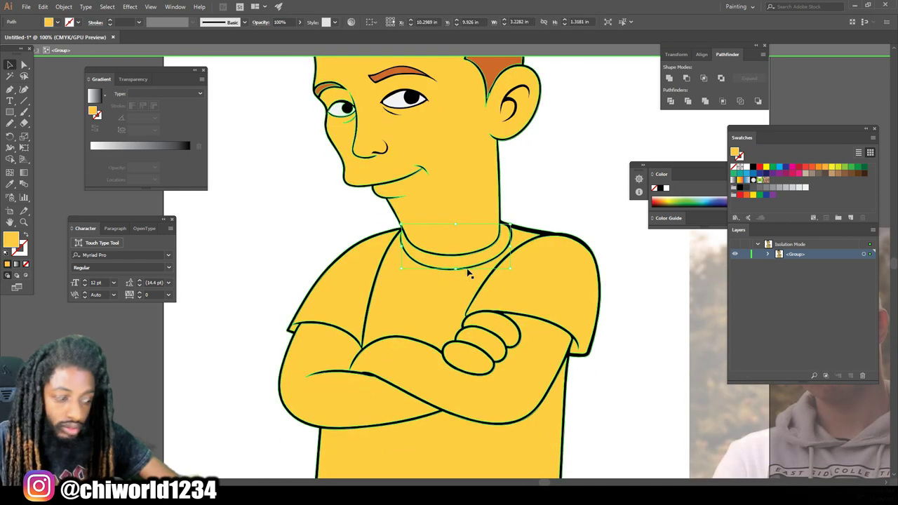
click(786, 167)
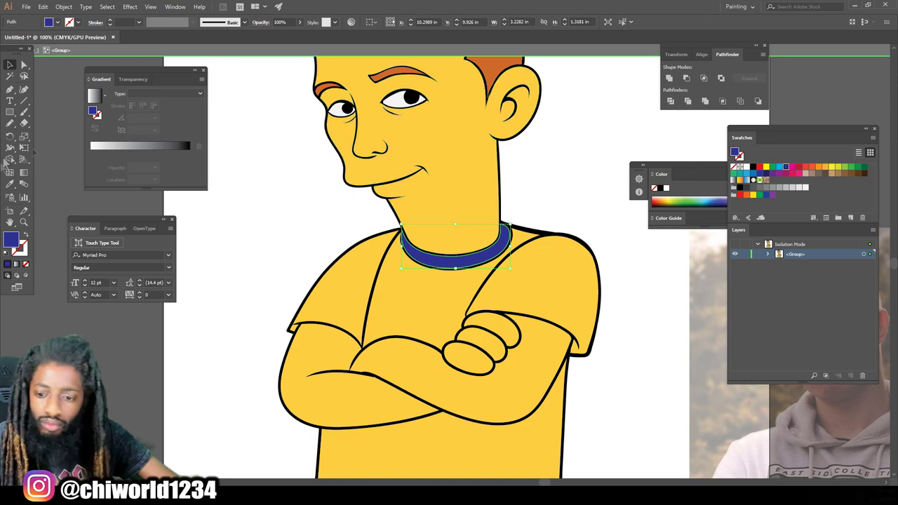
double_click(10, 241)
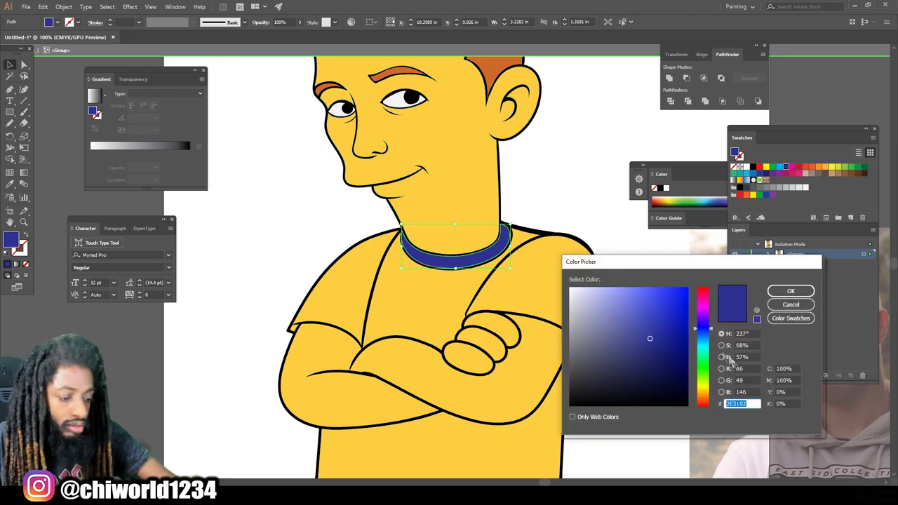
click(707, 332)
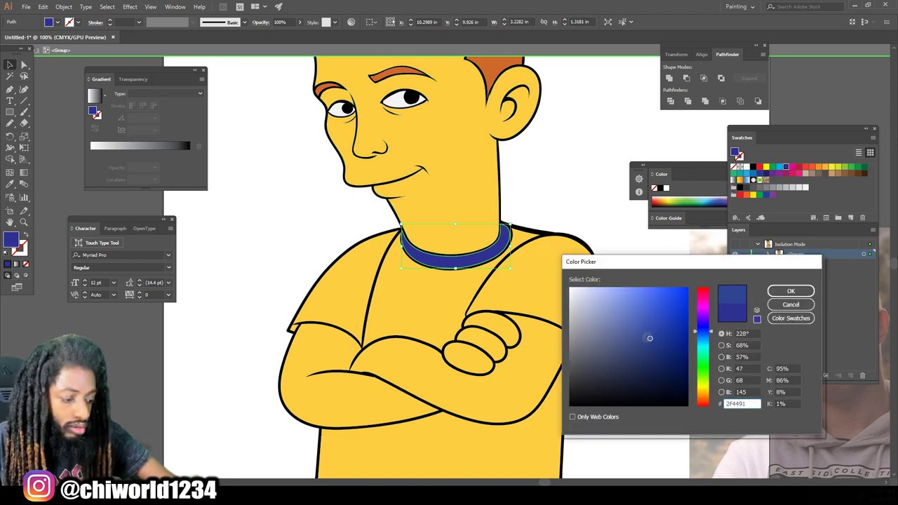
drag(646, 340, 648, 318)
click(788, 290)
- Fill both sleeves and the lower torso with the collar's blue, then exit isolation mode
click(535, 277)
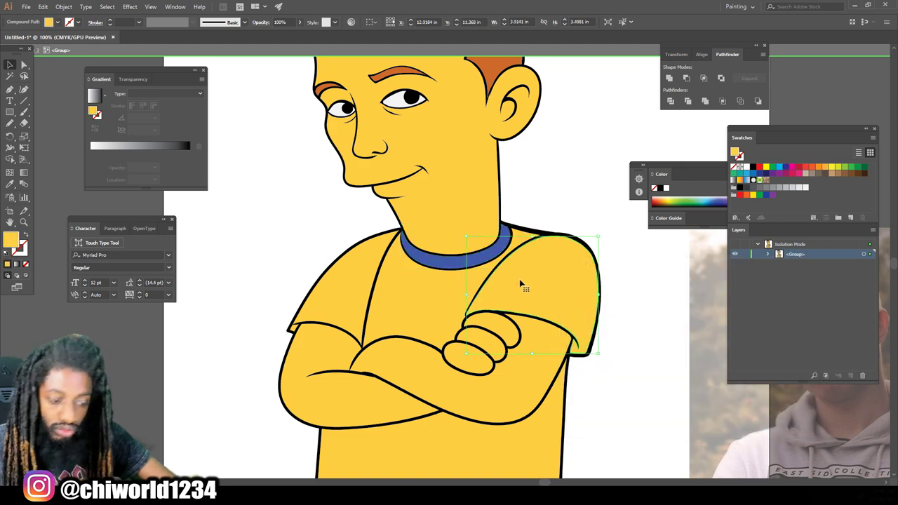
shift+click(403, 290)
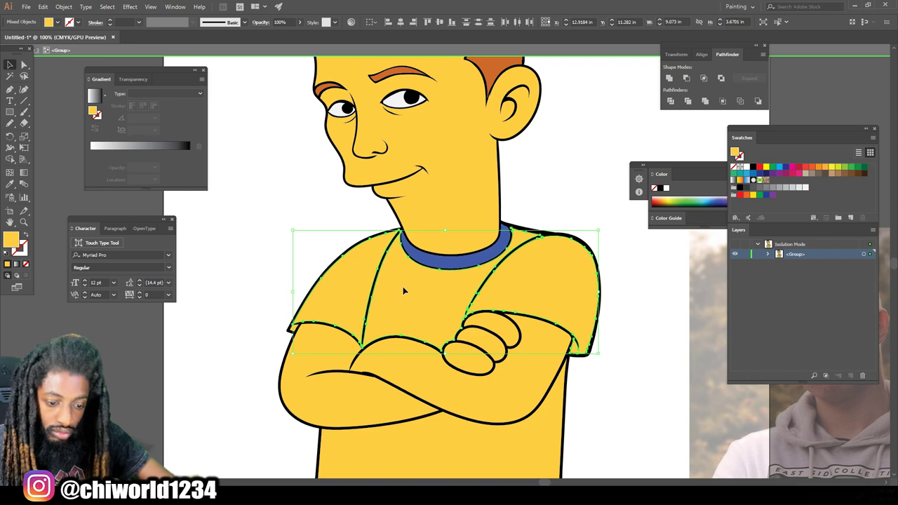
shift+click(413, 428)
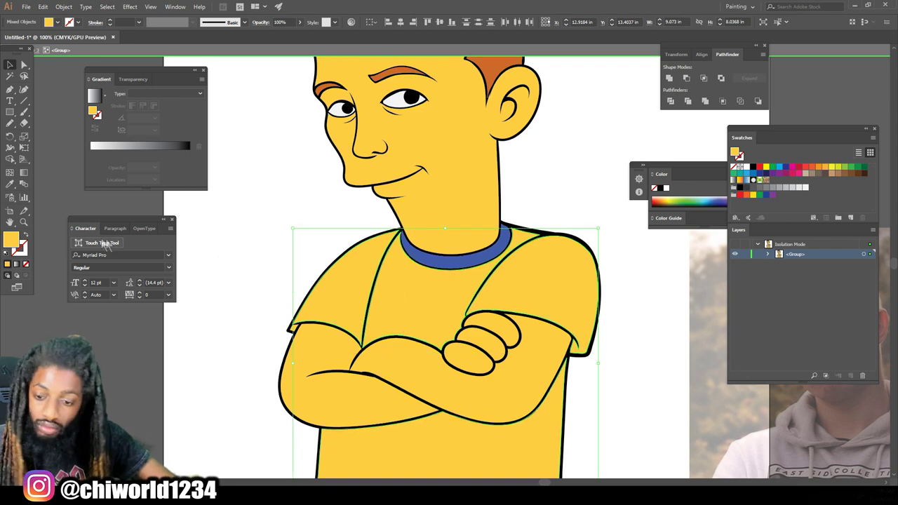
click(11, 183)
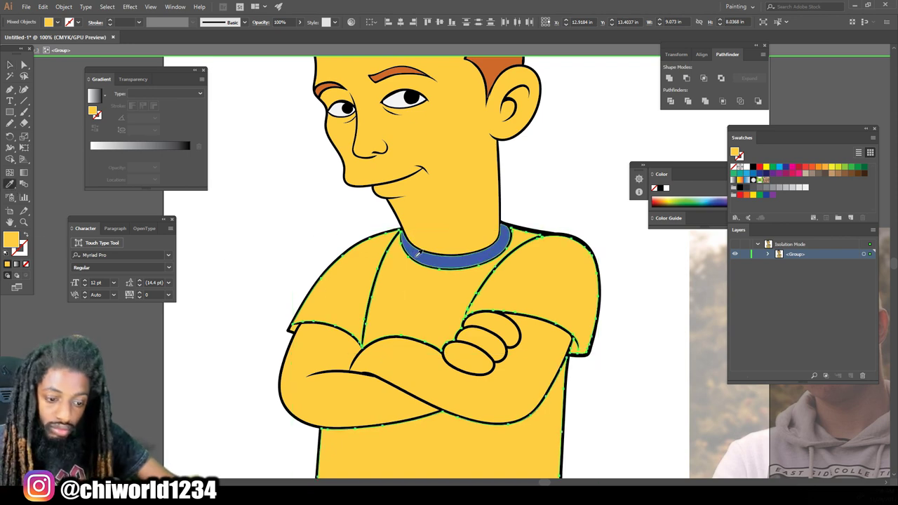
click(418, 254)
click(11, 65)
drag(208, 178, 205, 177)
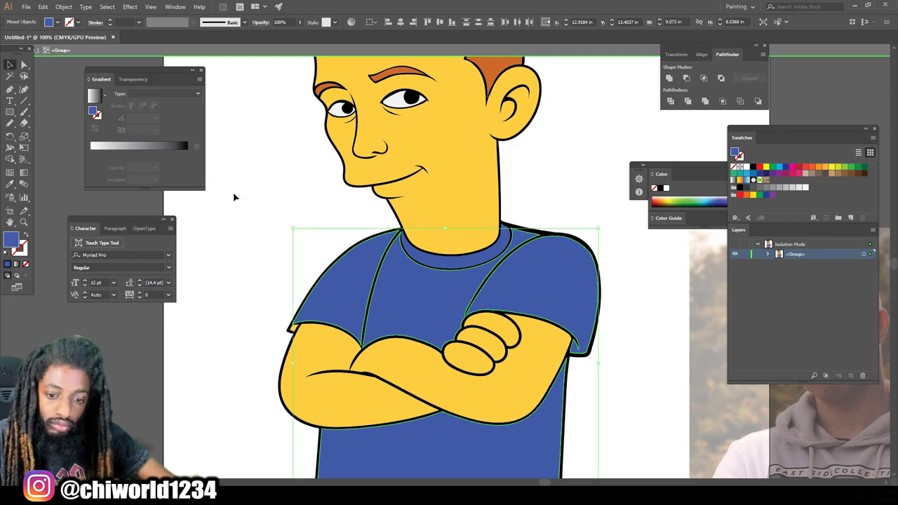
double_click(234, 197)
key(ctrl+minus)
key(ctrl+minus)
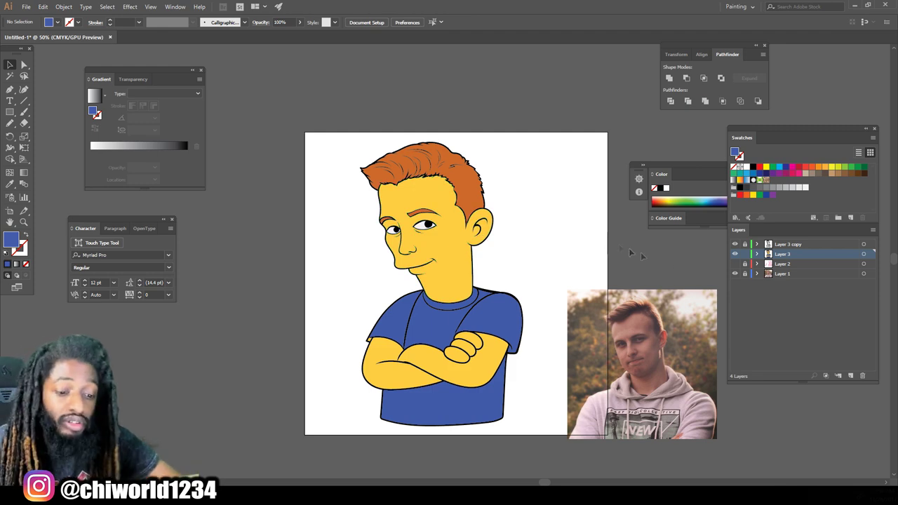
- Lock Layer 3 and add a new empty Layer 5 above it
key(ctrl+plus)
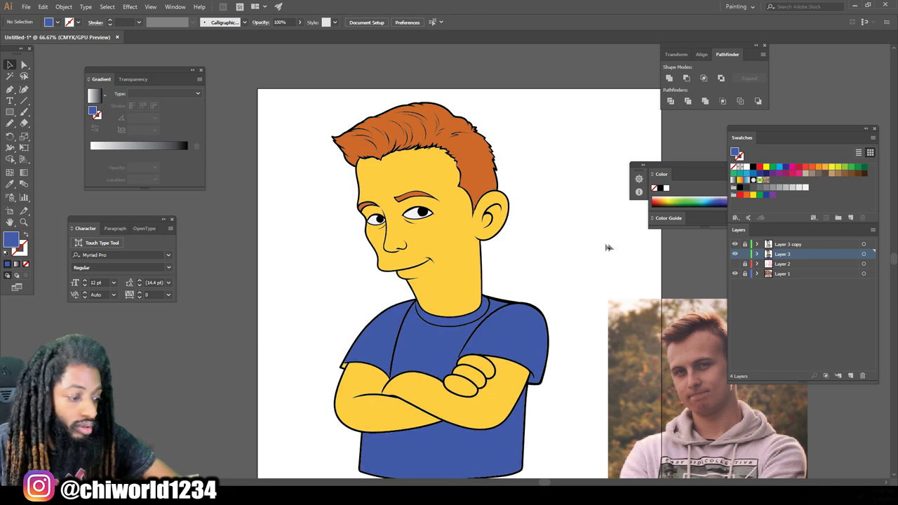
click(745, 254)
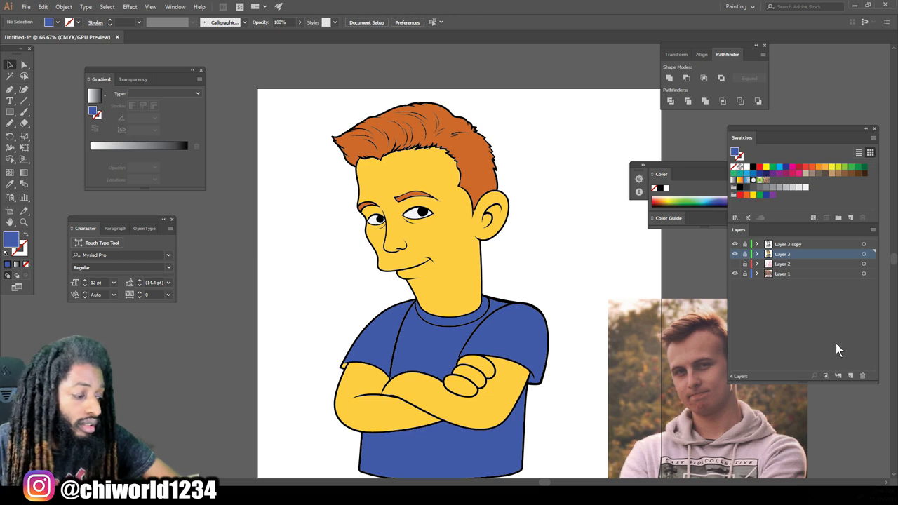
click(848, 375)
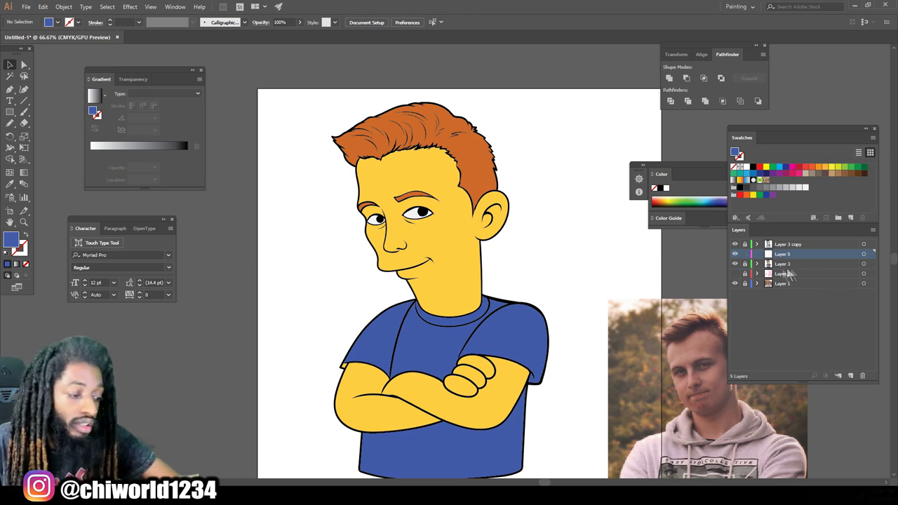
scroll(635, 268, up, 2)
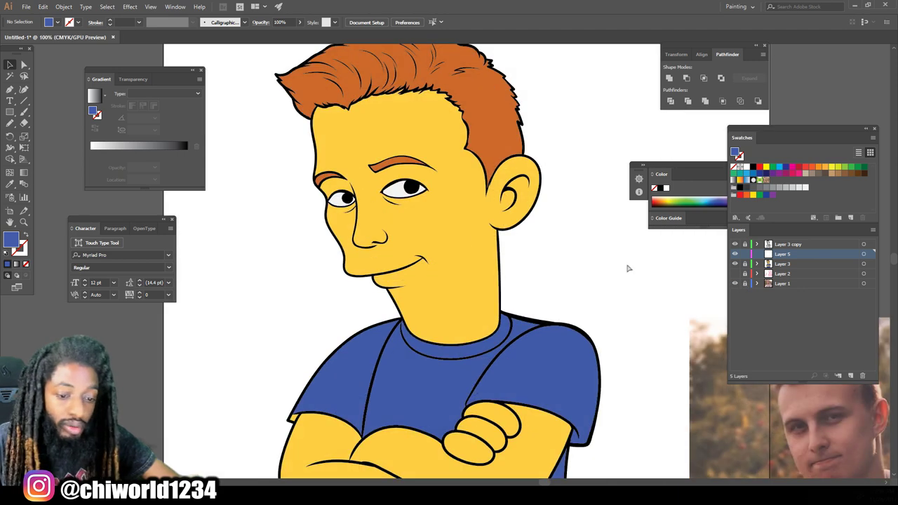
scroll(621, 263, up, 2)
scroll(610, 261, up, 2)
scroll(605, 264, up, 2)
scroll(603, 267, up, 2)
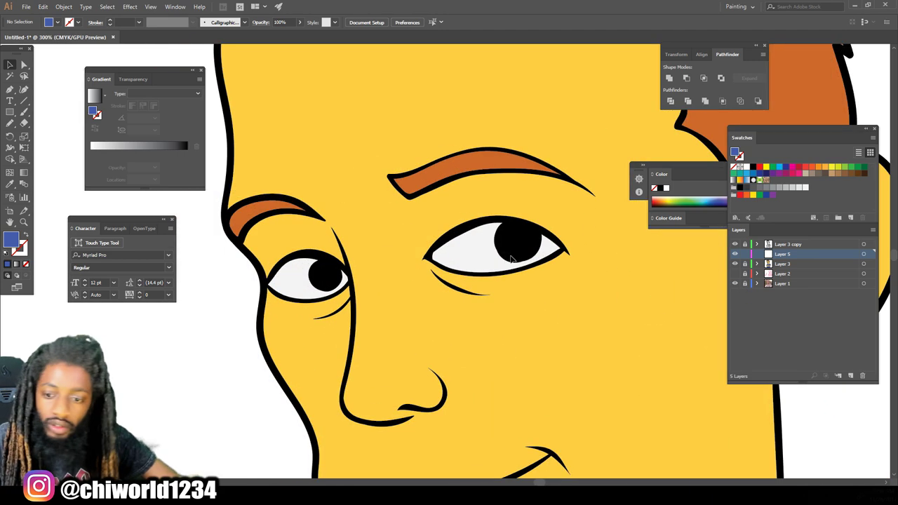
click(10, 124)
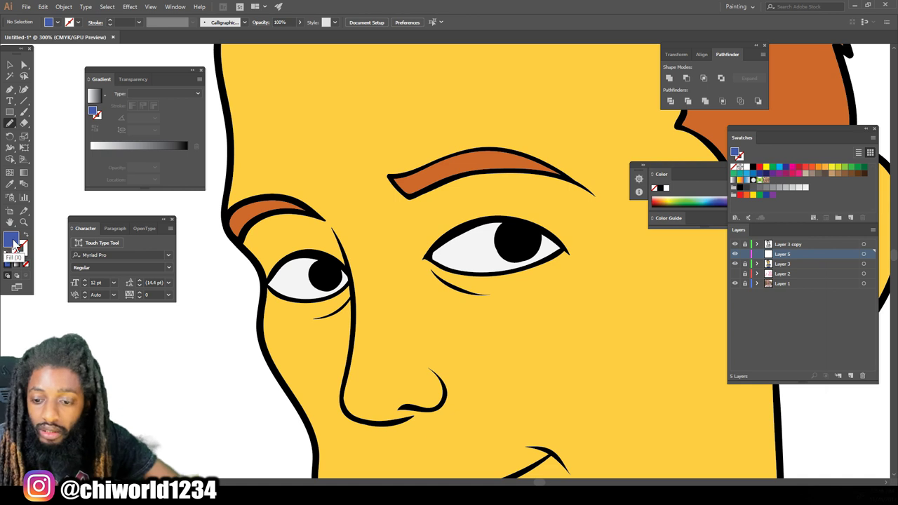
- Set the fill colour to a desaturated purple-tinted blue-grey
double_click(12, 242)
drag(633, 326, 609, 335)
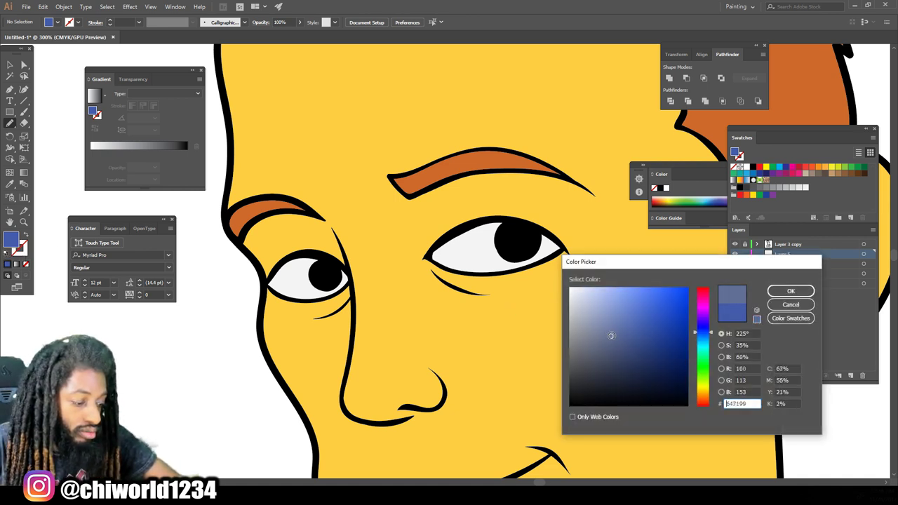
drag(699, 337, 699, 335)
drag(610, 336, 610, 331)
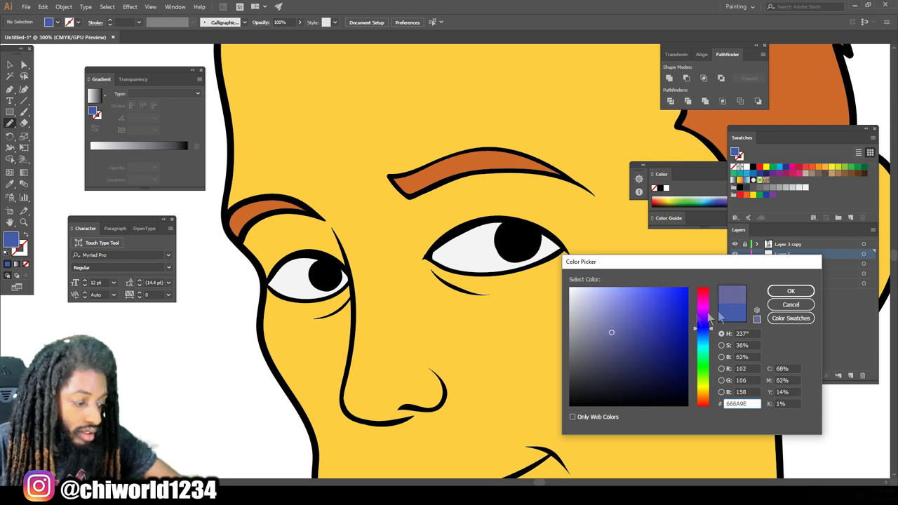
click(790, 291)
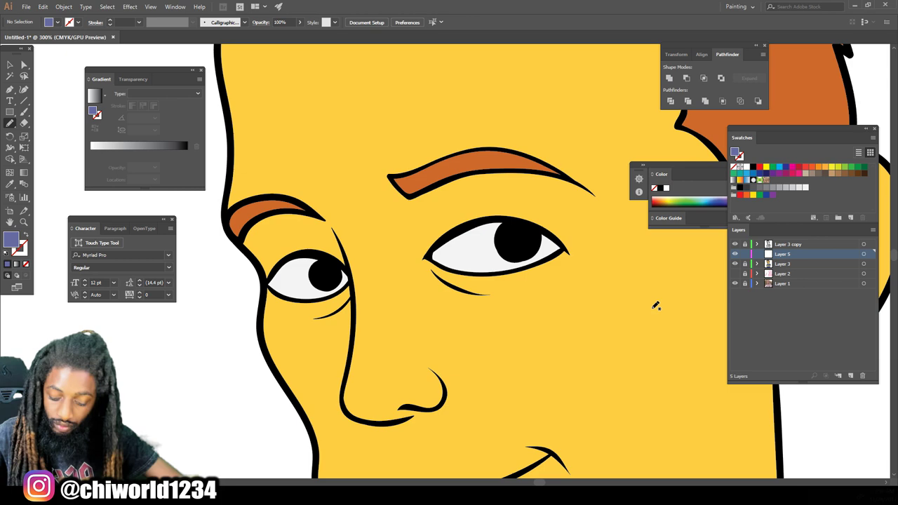
- Confirm Pencil tool settings and draw the lid shadow shape over the right eye
key(ctrl+plus)
key(ctrl+plus)
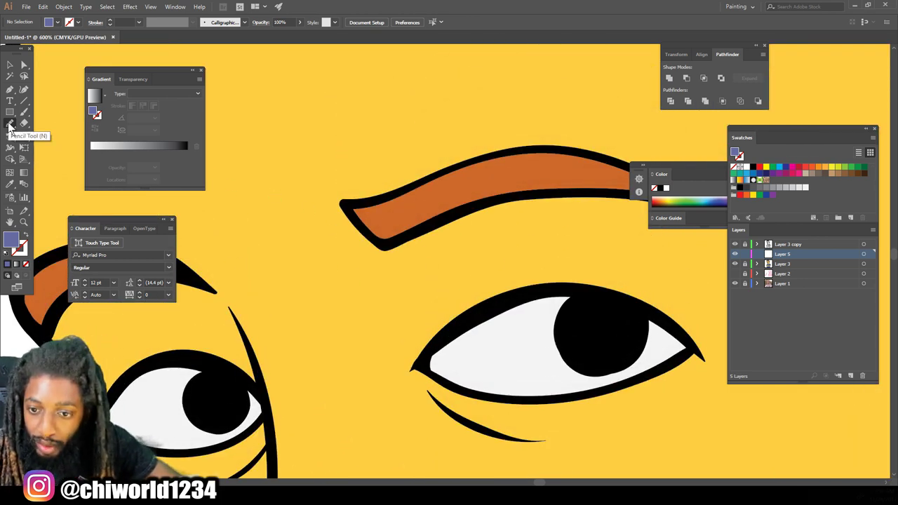
double_click(10, 126)
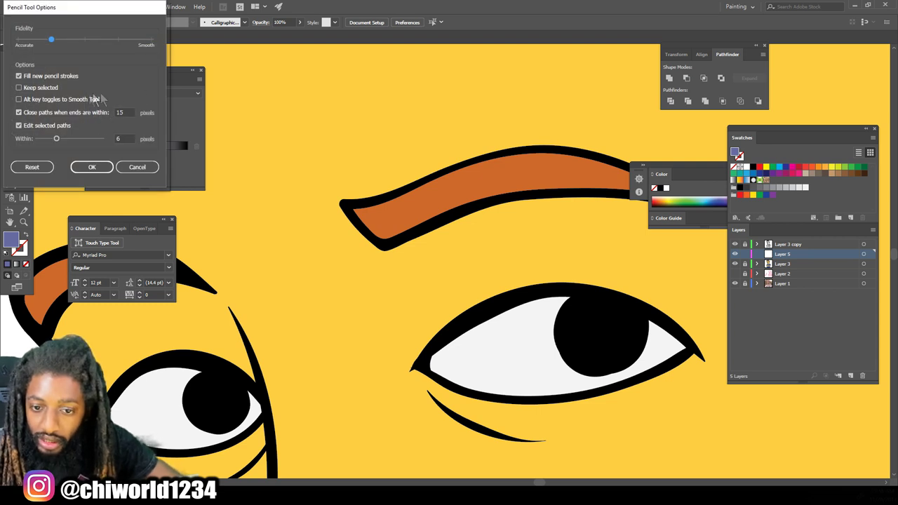
click(92, 168)
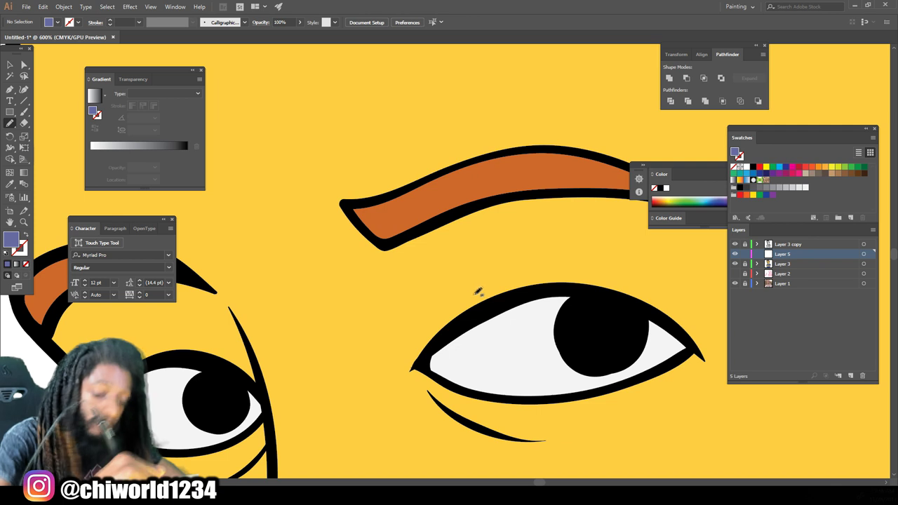
drag(473, 323, 424, 357)
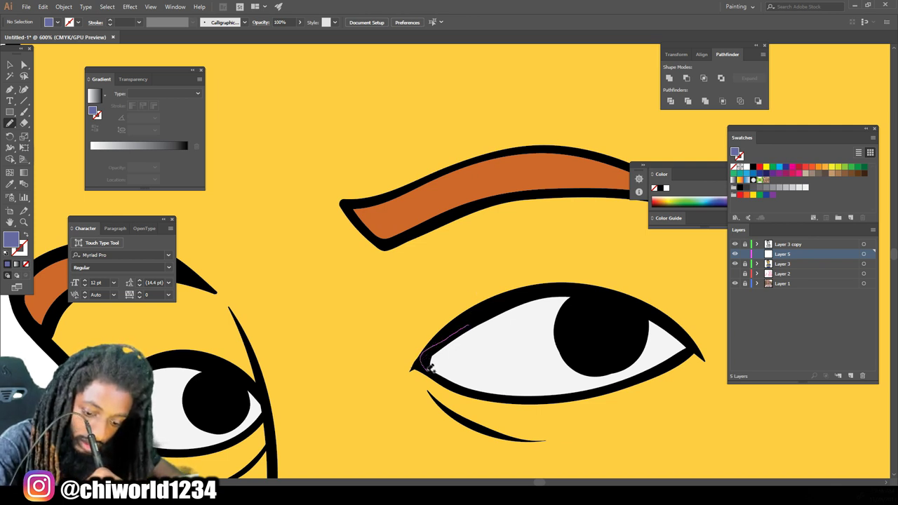
mouse_move(465, 382)
mouse_down()
mouse_move(475, 363)
mouse_move(513, 341)
mouse_move(575, 321)
mouse_move(646, 339)
mouse_move(693, 338)
mouse_move(618, 298)
mouse_move(542, 290)
mouse_move(494, 306)
mouse_up()
- Draw the blue-grey shadow along the left eye's upper lid
key(ctrl+minus)
key(ctrl+minus)
key(ctrl+minus)
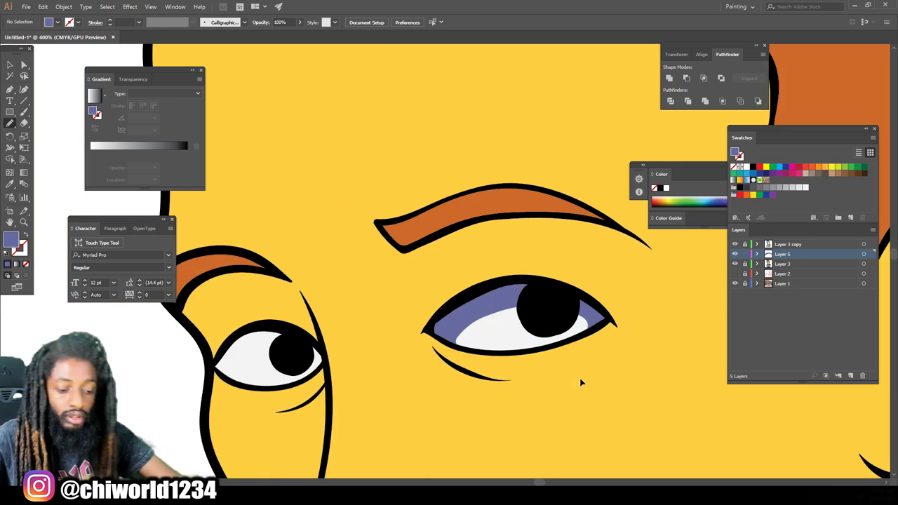
key(ctrl+minus)
key(ctrl+minus)
key(ctrl+minus)
key(ctrl+plus)
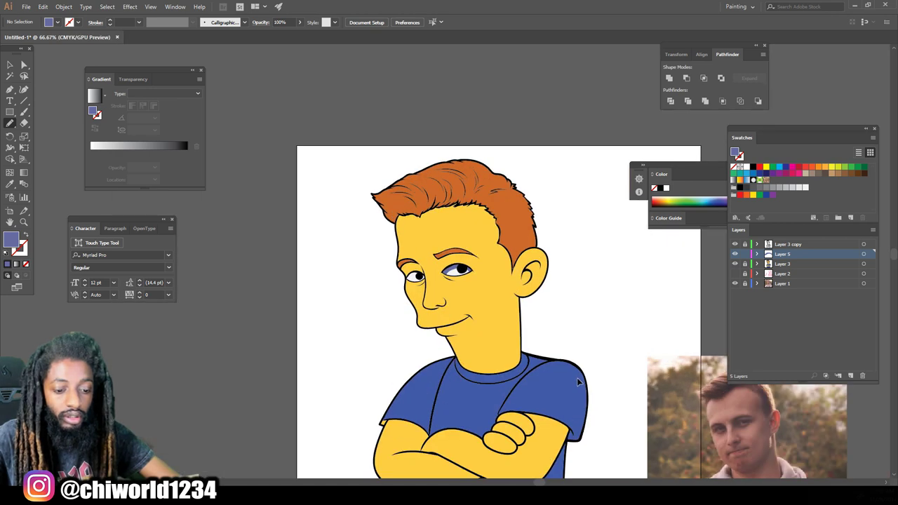
key(ctrl+plus)
key(ctrl+plus)
key(ctrl+plus)
key(ctrl+plus)
key(ctrl+plus)
key(ctrl+plus)
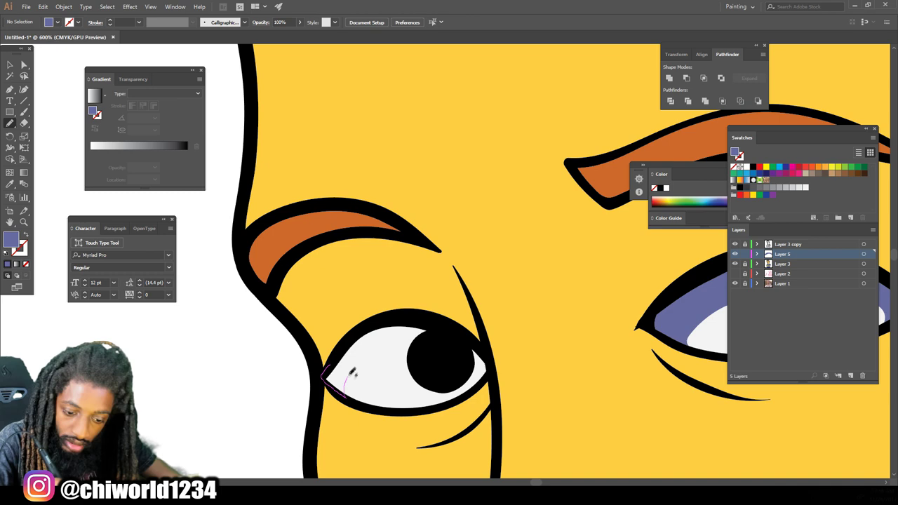
mouse_move(407, 337)
mouse_down()
mouse_move(463, 334)
mouse_move(329, 372)
mouse_up()
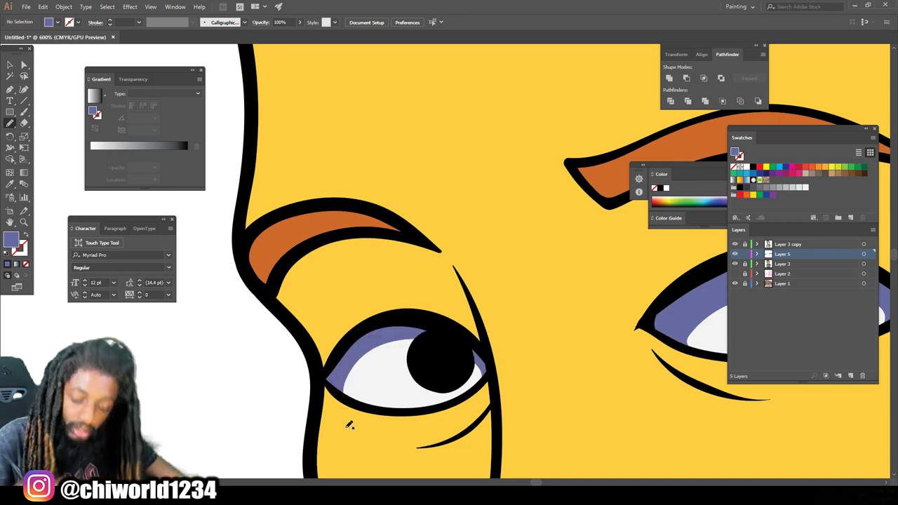
key(ctrl+minus)
key(ctrl+minus)
key(ctrl+minus)
key(ctrl+minus)
key(ctrl+minus)
key(ctrl+minus)
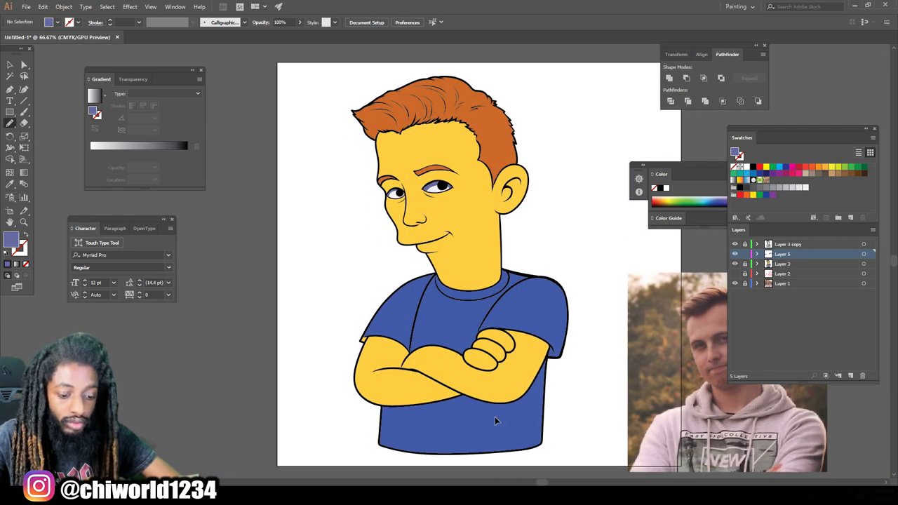
- Sample the yellow skin colour and darken it into a gold shadow tone
scroll(497, 415, up, 1)
scroll(498, 415, up, 1)
scroll(496, 418, up, 1)
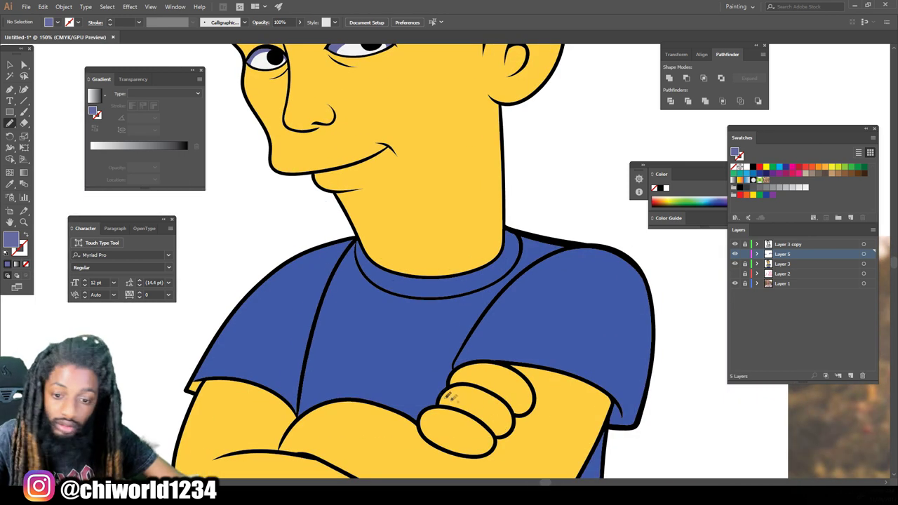
scroll(458, 400, down, 2)
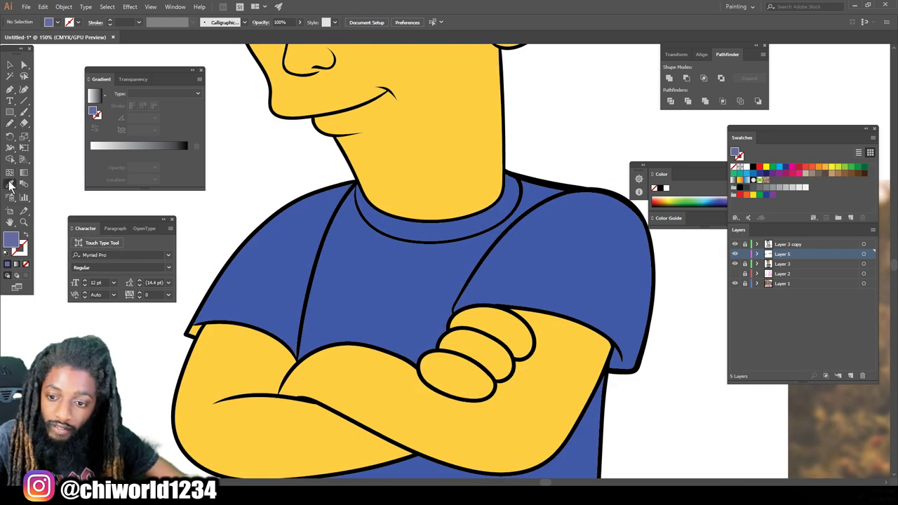
click(343, 360)
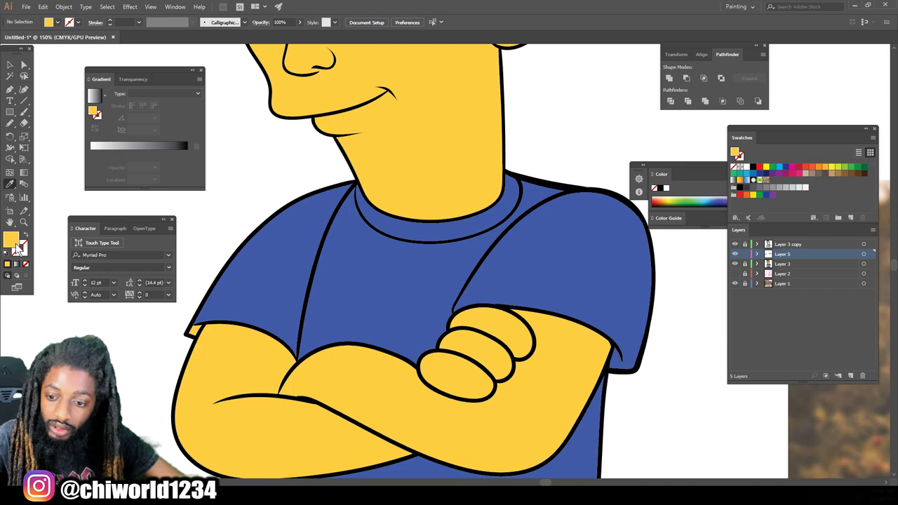
double_click(13, 243)
drag(665, 301, 661, 318)
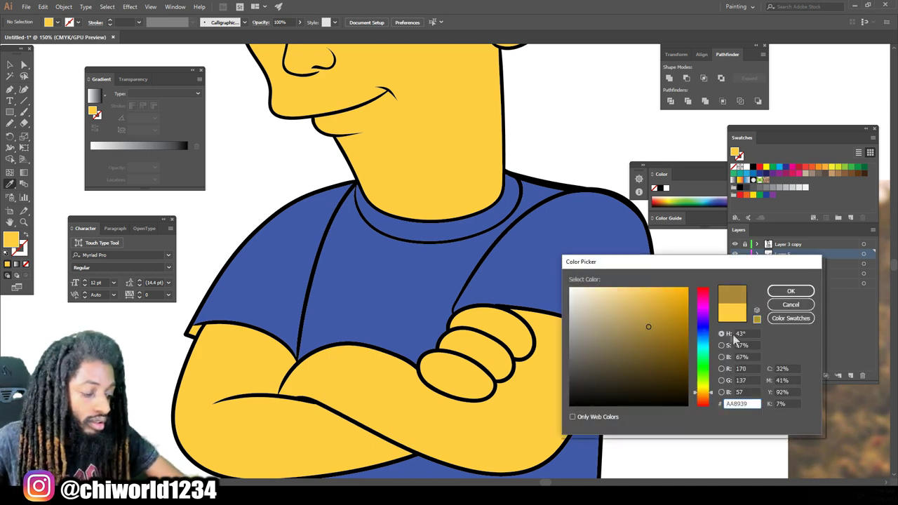
key(Return)
- Draw gold shadows under the fingers, along the forearm and beneath the sleeve
scroll(522, 286, up, 2)
key(n)
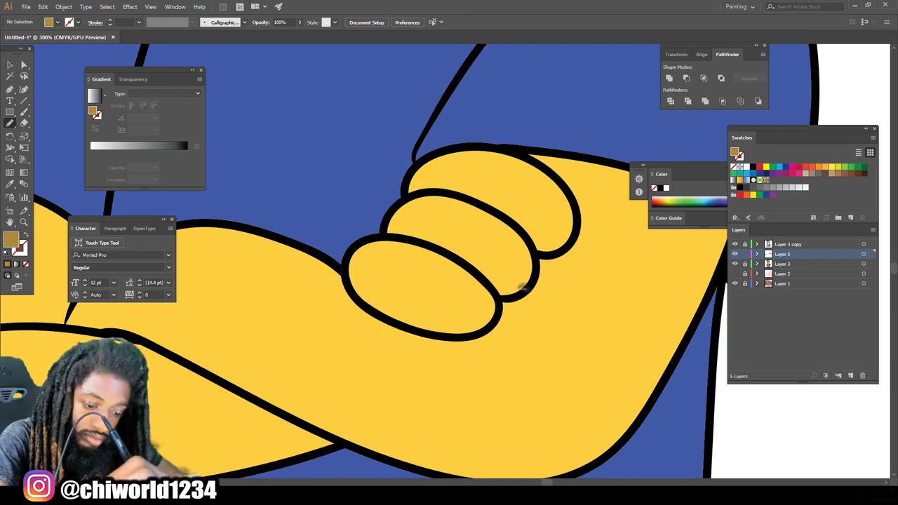
drag(523, 288, 386, 232)
drag(405, 191, 570, 226)
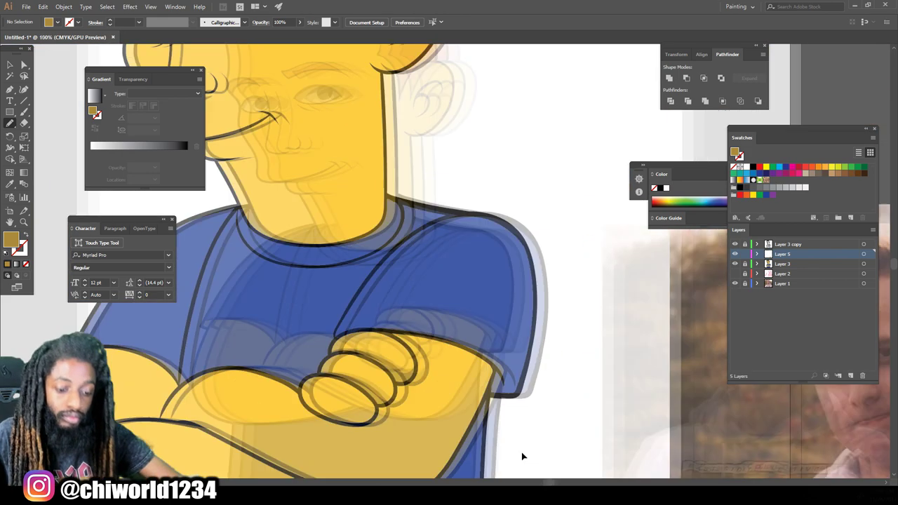
drag(376, 280, 324, 244)
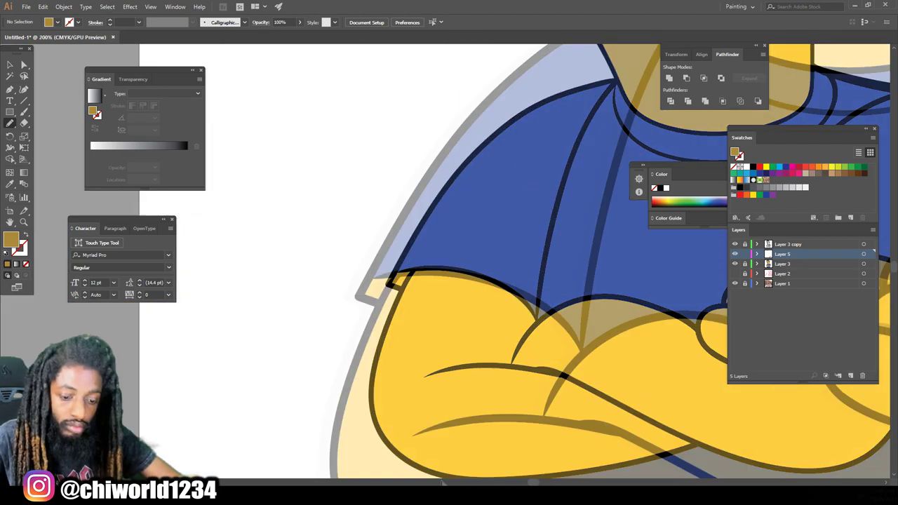
drag(359, 275, 569, 373)
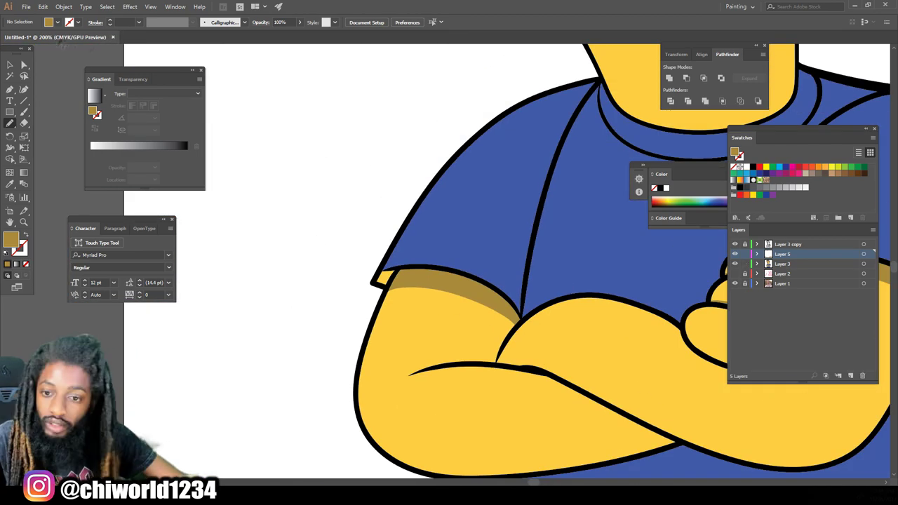
double_click(383, 278)
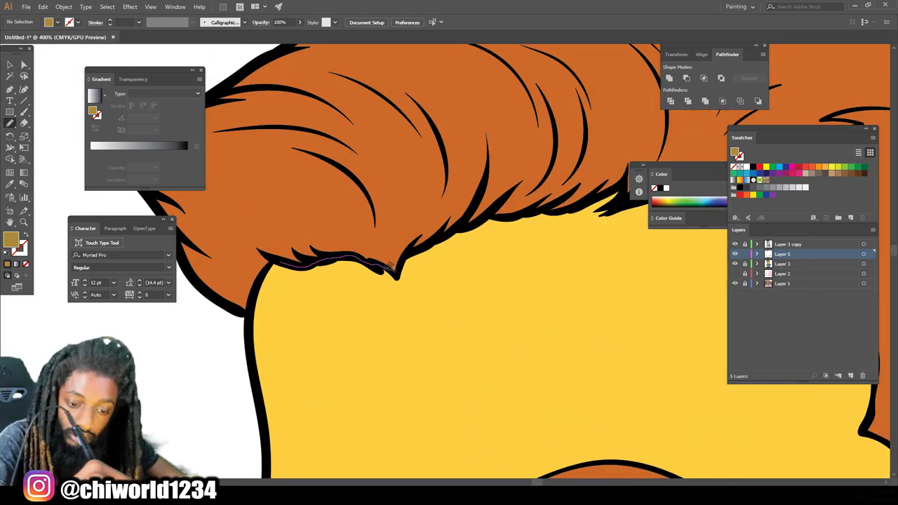
- Paint gold shadows under the hairline, inside the ear and beneath the lower lip
drag(534, 207, 425, 283)
drag(322, 275, 317, 274)
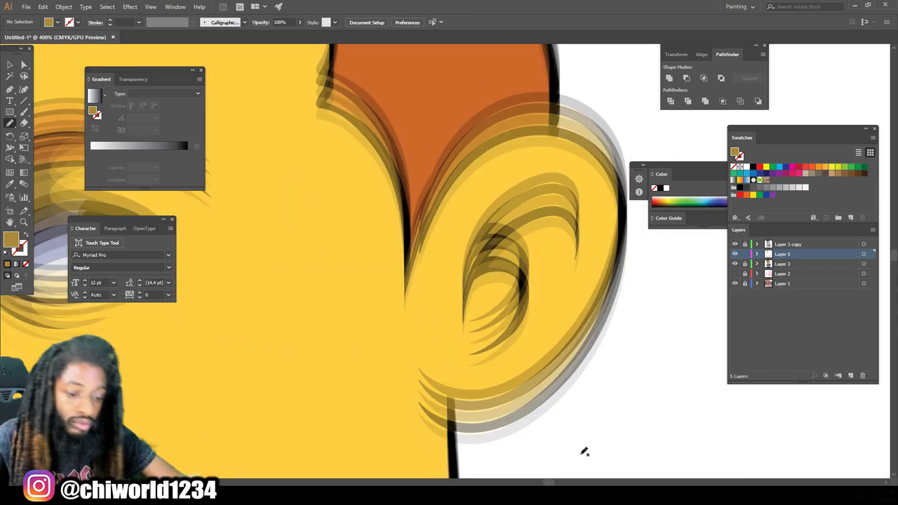
mouse_move(470, 301)
mouse_down()
mouse_move(519, 298)
mouse_move(554, 259)
mouse_move(519, 231)
mouse_move(470, 295)
mouse_move(539, 324)
mouse_up()
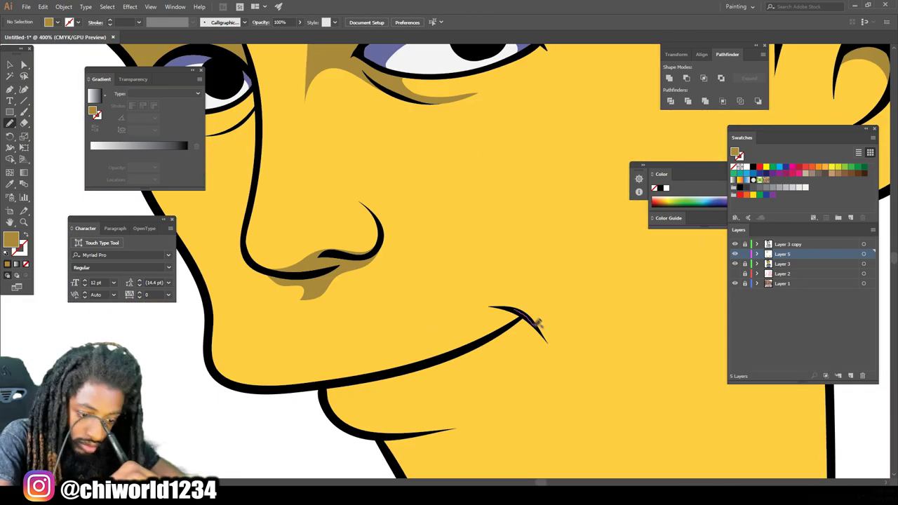
drag(406, 363, 406, 363)
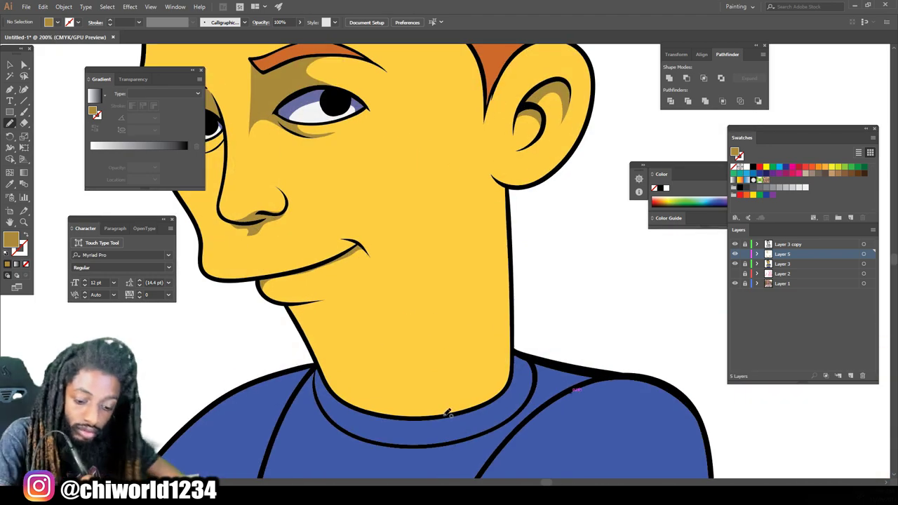
- Redraw a gold shadow up the neck below the chin, then zoom to the crossed arms
drag(466, 352, 447, 225)
mouse_move(421, 90)
mouse_down()
mouse_move(488, 175)
mouse_move(498, 406)
mouse_up()
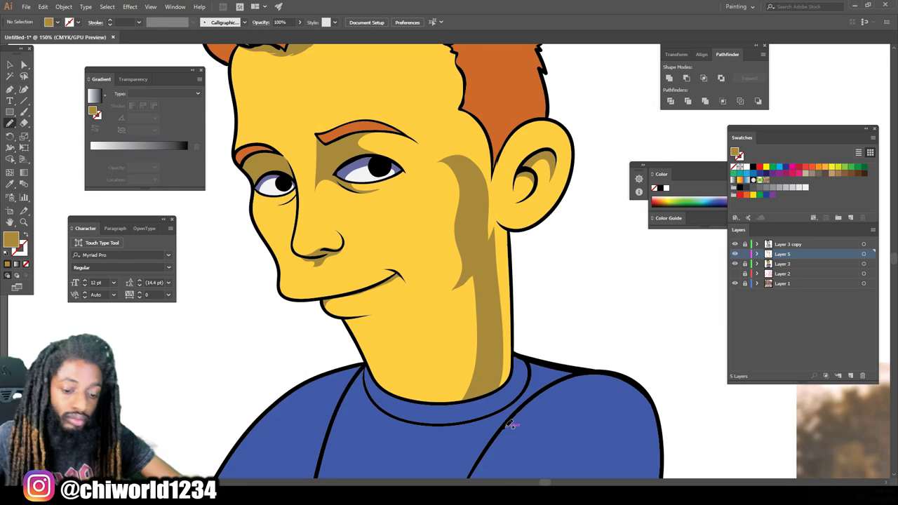
key(ctrl+z)
scroll(510, 424, up, 2)
drag(460, 443, 457, 335)
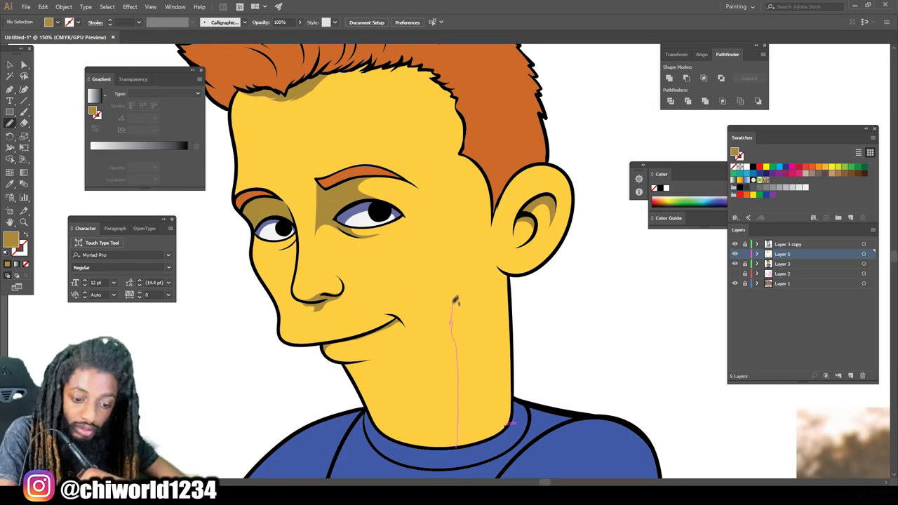
mouse_move(440, 156)
mouse_down()
mouse_move(454, 98)
mouse_move(484, 186)
mouse_move(484, 456)
mouse_up()
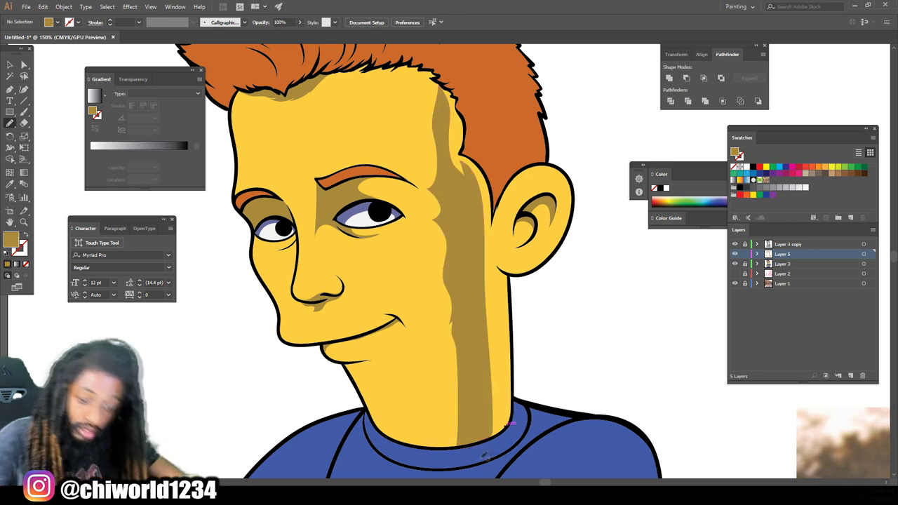
key(ctrl+0)
key(ctrl+plus)
key(ctrl+plus)
key(ctrl+minus)
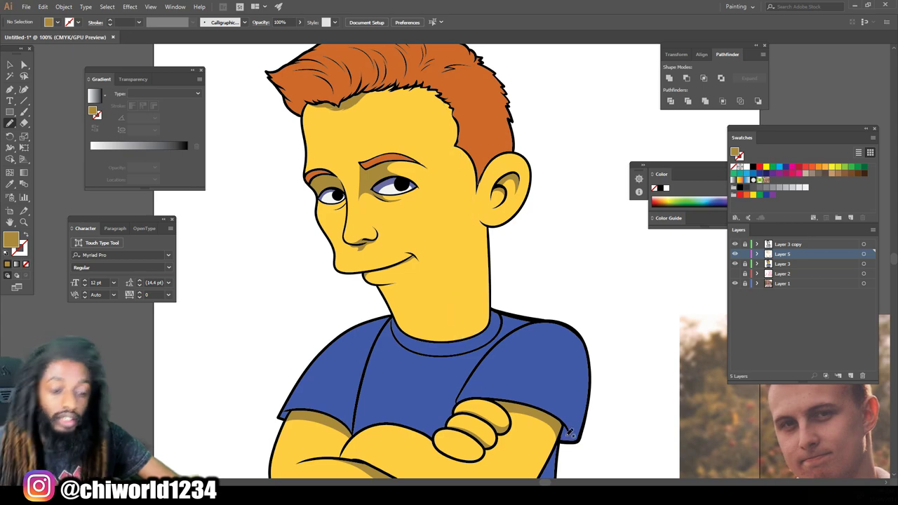
key(ctrl+plus)
key(ctrl+plus)
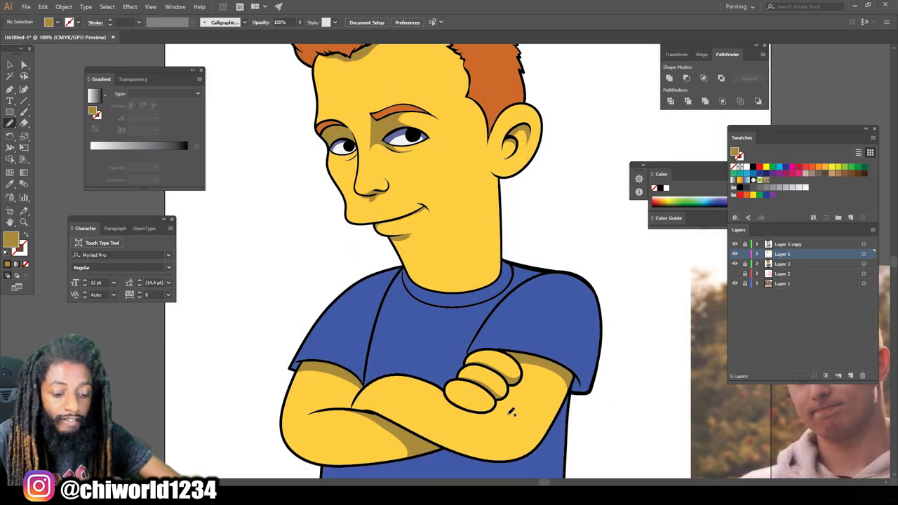
key(ctrl+plus)
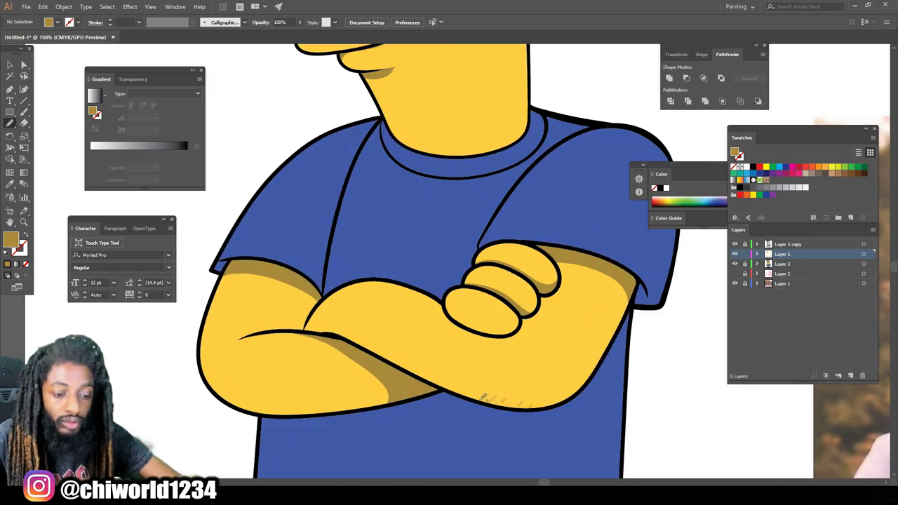
key(ctrl+plus)
key(ctrl+plus)
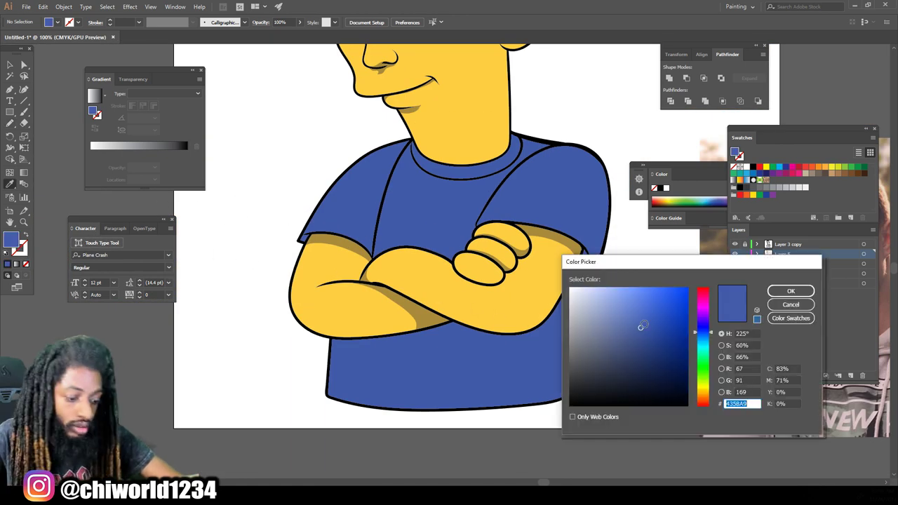
- Set the fill to a darker blue for the shirt shadows
drag(640, 326, 643, 364)
click(790, 290)
key(ctrl+plus)
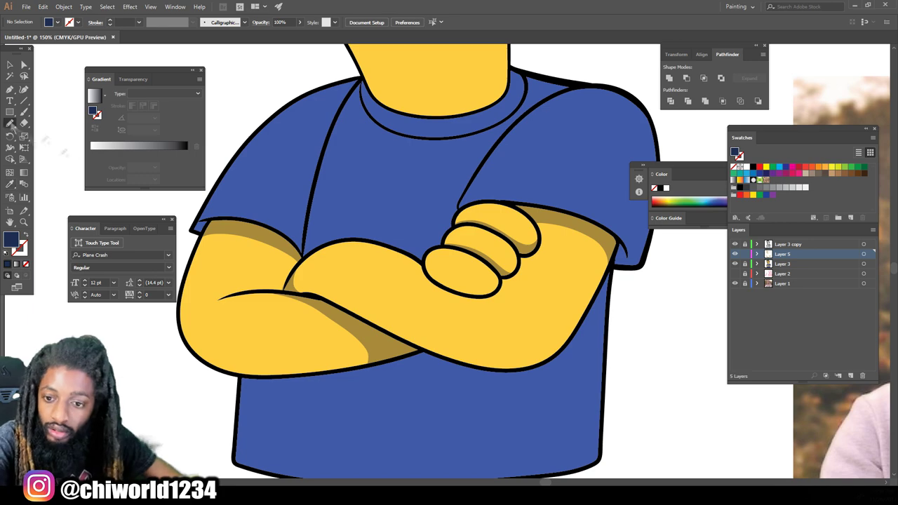
click(11, 124)
key(ctrl+plus)
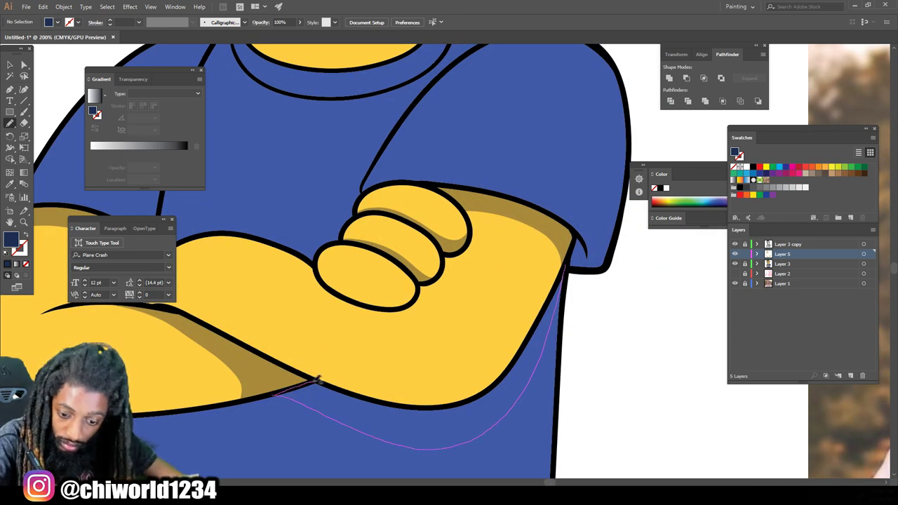
- Draw darker blue shirt shadows under the arm, below the arms and at the right elbow
drag(317, 380, 570, 266)
key(ctrl+minus)
key(ctrl+minus)
key(ctrl+minus)
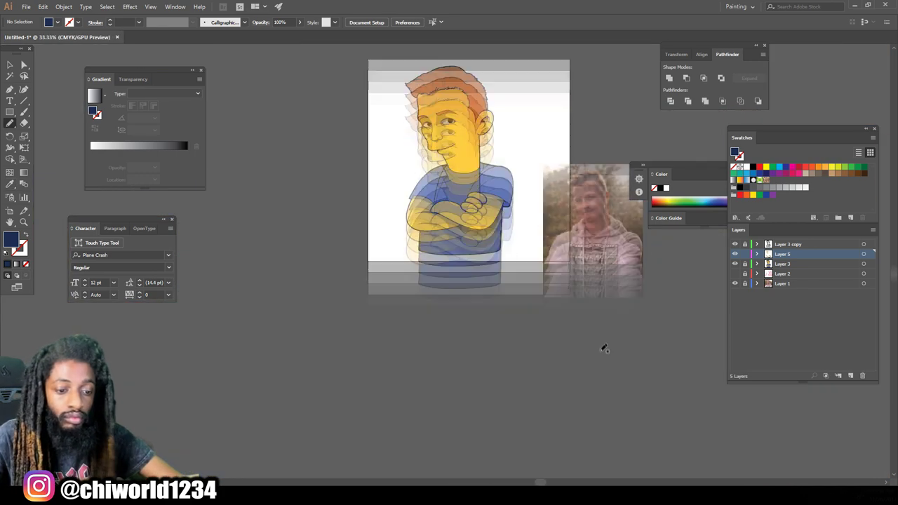
key(ctrl+plus)
key(ctrl+plus)
key(ctrl+plus)
drag(292, 330, 532, 317)
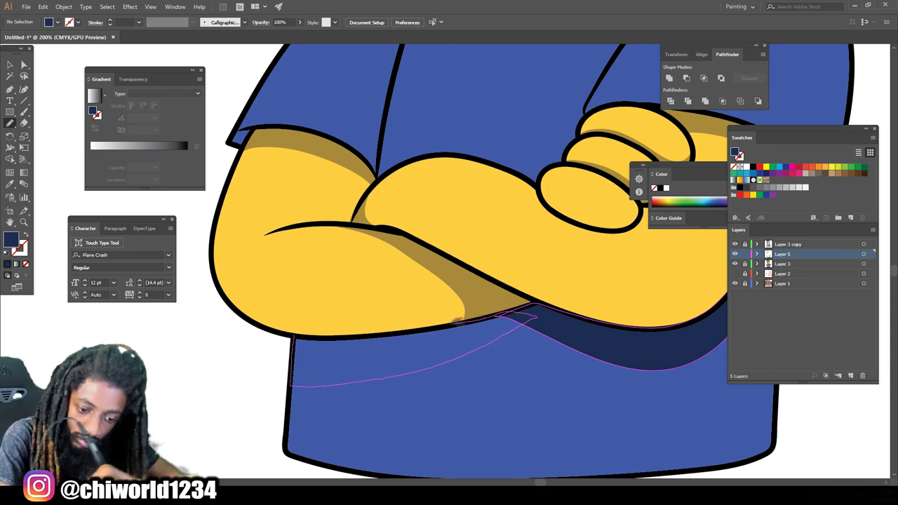
key(ctrl+minus)
key(ctrl+minus)
key(ctrl+minus)
- Add darker blue shadows on the shirt below the hand and its left side
key(ctrl+minus)
key(ctrl+minus)
key(ctrl+plus)
key(ctrl+plus)
key(ctrl+plus)
drag(559, 383, 591, 370)
key(ctrl+minus)
key(ctrl+minus)
key(ctrl+plus)
key(ctrl+plus)
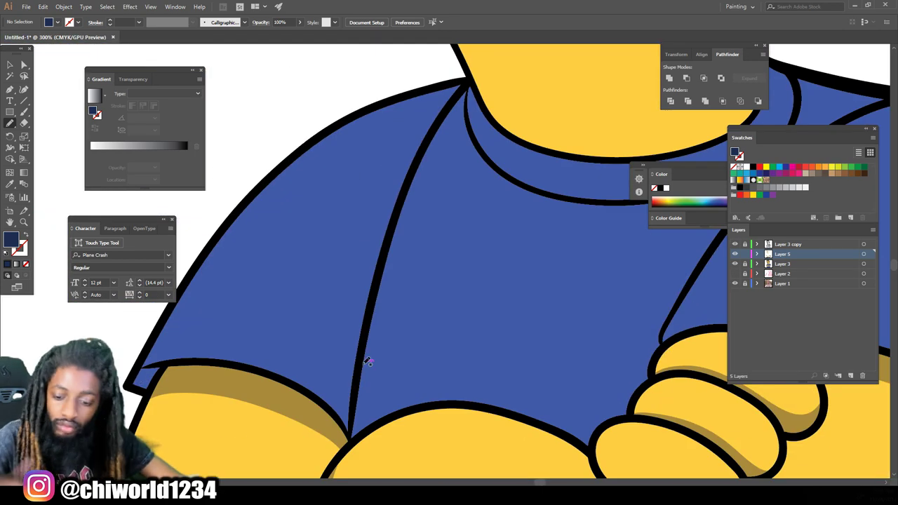
key(ctrl+minus)
key(ctrl+minus)
key(ctrl+plus)
key(ctrl+plus)
drag(344, 405, 454, 431)
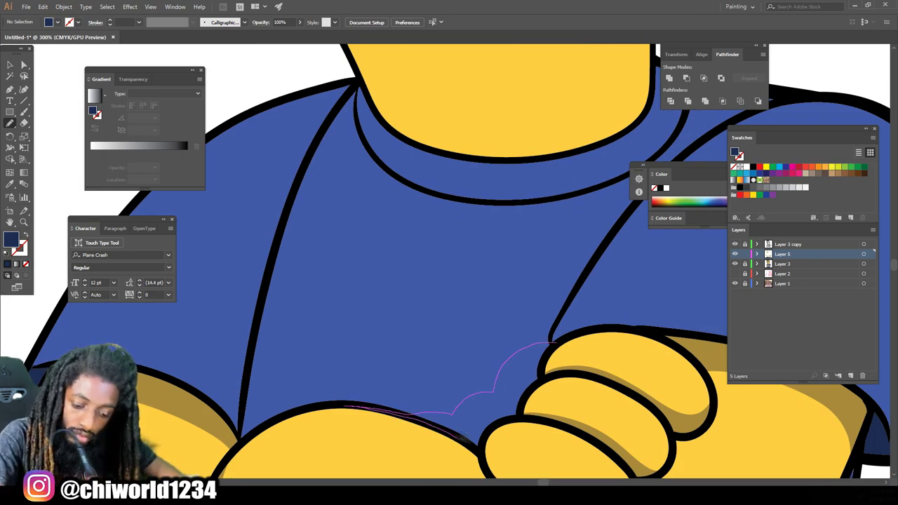
drag(550, 342, 531, 432)
key(ctrl+minus)
key(ctrl+minus)
key(ctrl+plus)
key(ctrl+plus)
drag(320, 389, 350, 379)
drag(419, 362, 420, 363)
key(ctrl+minus)
key(ctrl+minus)
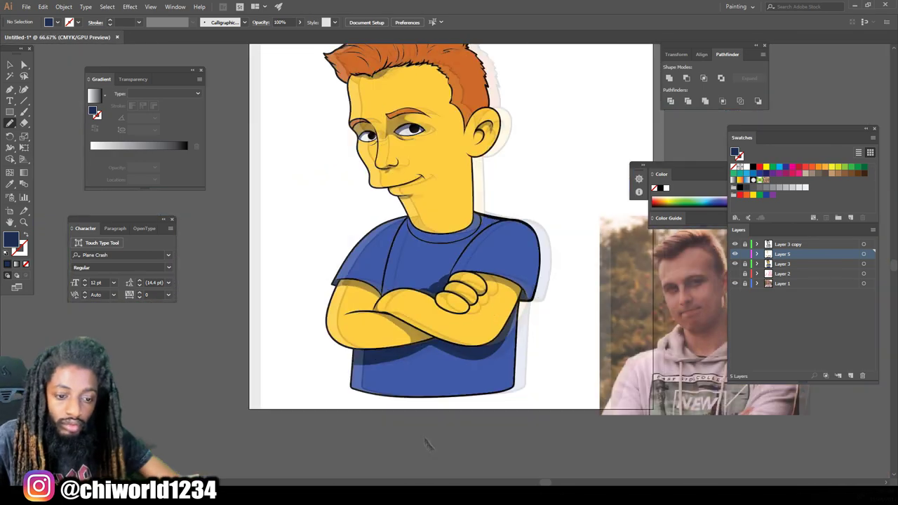
key(ctrl+plus)
key(ctrl+plus)
key(ctrl+plus)
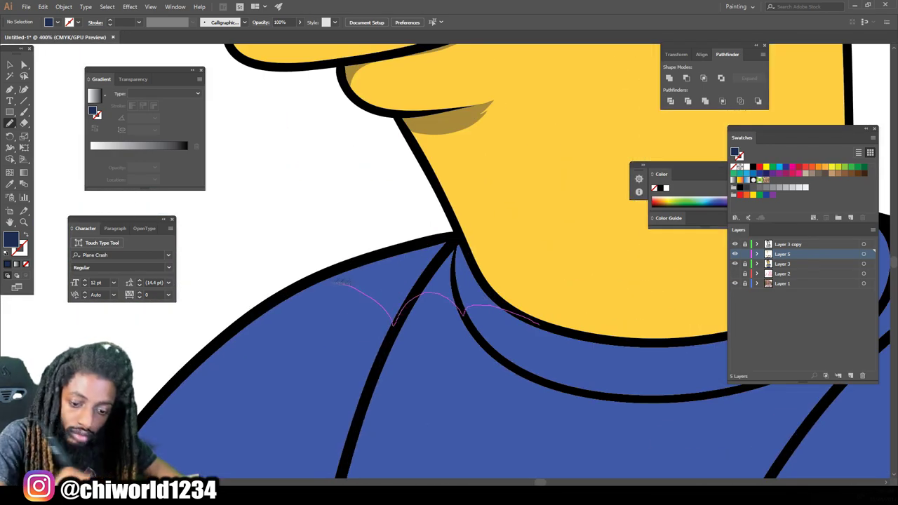
key(ctrl+minus)
key(ctrl+minus)
key(ctrl+minus)
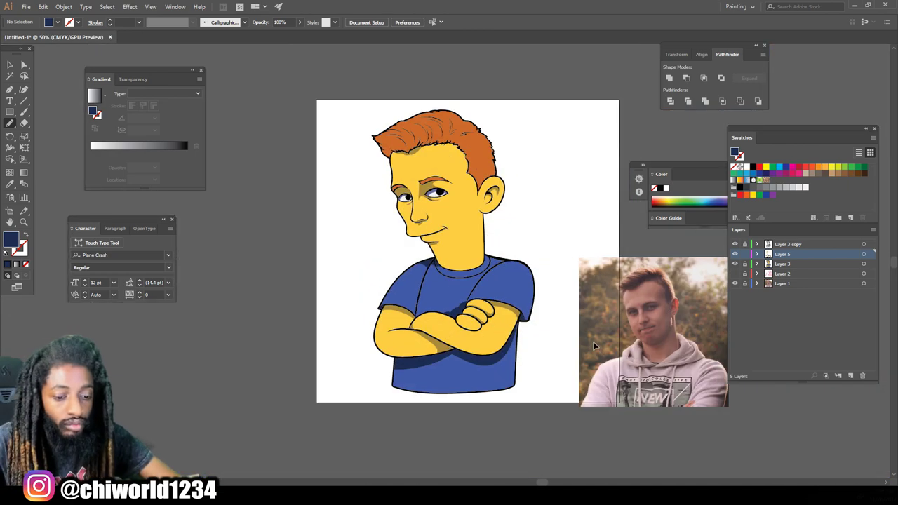
key(ctrl+plus)
key(ctrl+plus)
key(ctrl+plus)
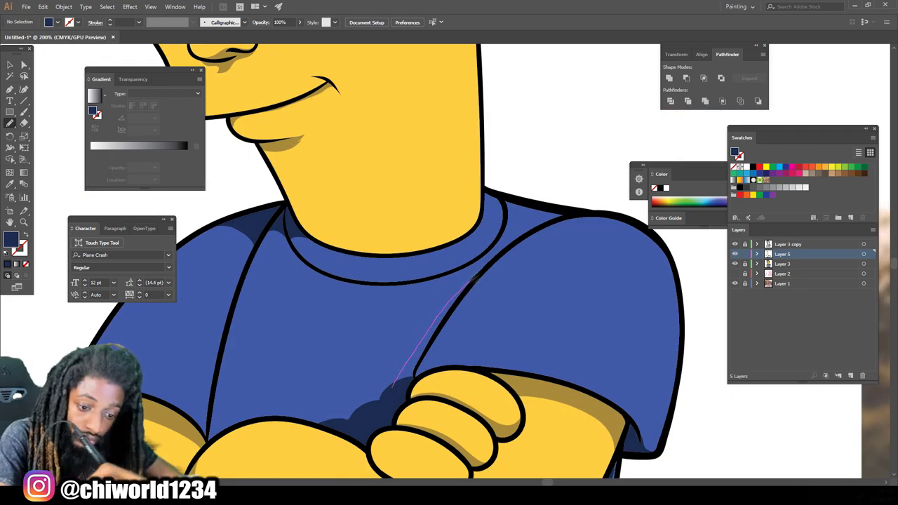
- Add two more shirt shadows beside the hand, then eyedropper the orange hair colour
drag(429, 353, 429, 352)
key(ctrl+minus)
key(ctrl+minus)
key(ctrl+minus)
key(ctrl+plus)
key(ctrl+plus)
key(ctrl+plus)
drag(526, 374, 290, 397)
key(ctrl+minus)
key(ctrl+minus)
key(ctrl+minus)
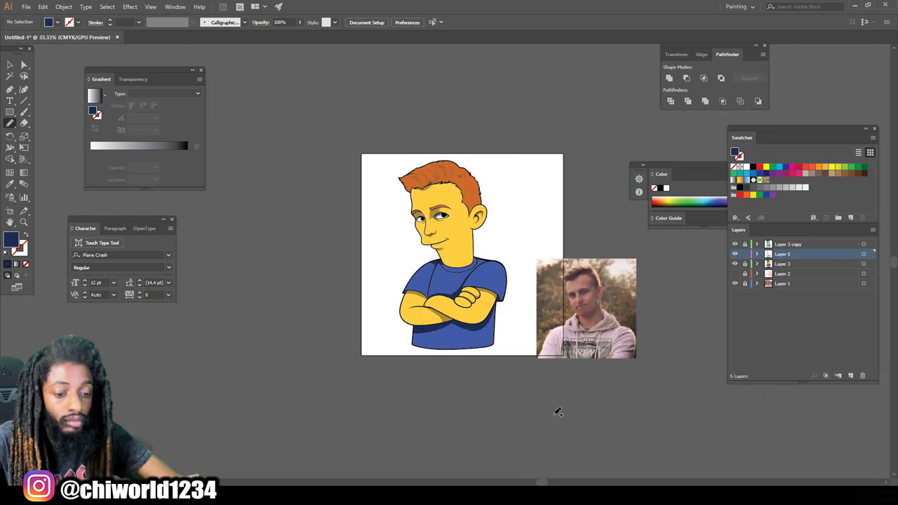
key(ctrl+minus)
key(ctrl+minus)
key(ctrl+minus)
key(ctrl+plus)
key(ctrl+plus)
key(i)
click(363, 177)
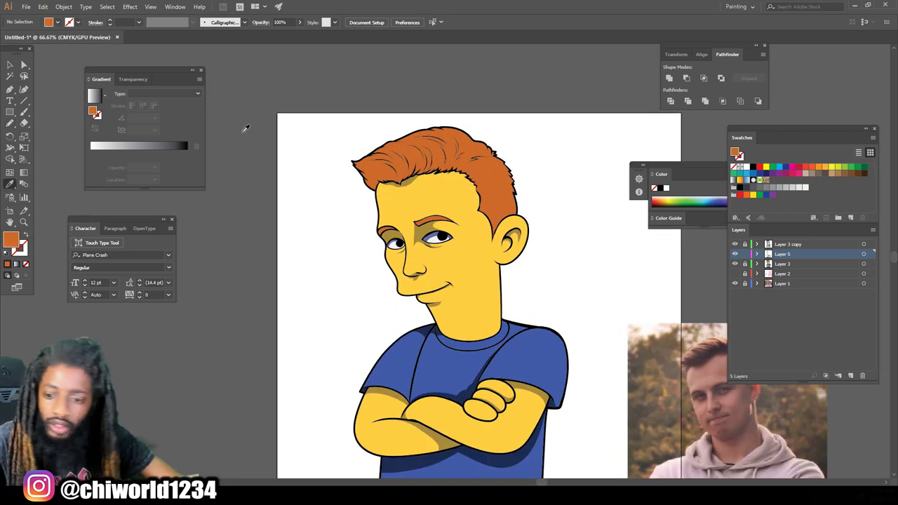
- Set the fill to a reddish dark brown in the Color Picker
double_click(10, 240)
click(677, 381)
drag(706, 398, 706, 401)
click(676, 370)
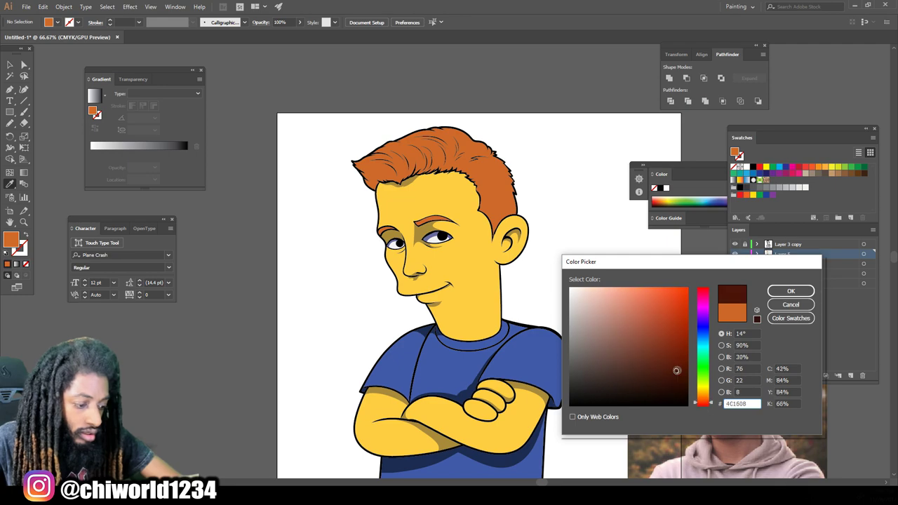
click(783, 293)
key(ctrl+plus)
key(ctrl+plus)
key(ctrl+plus)
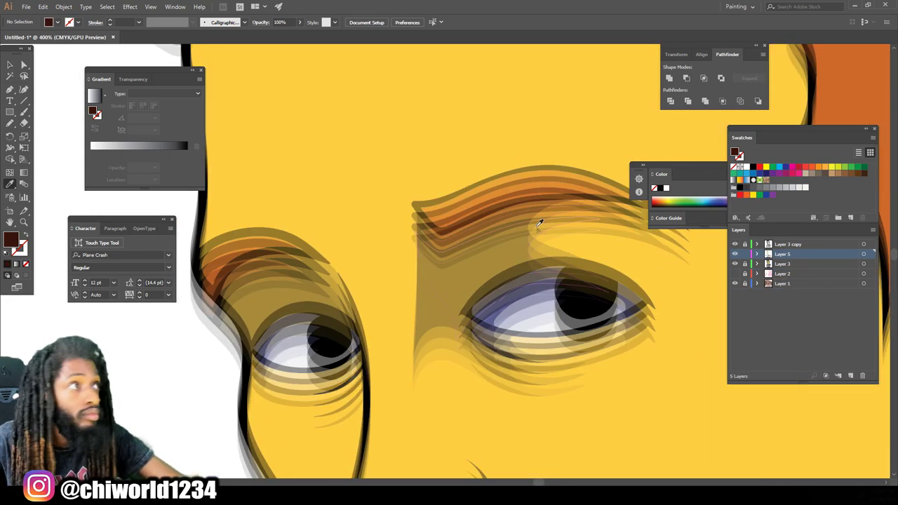
key(n)
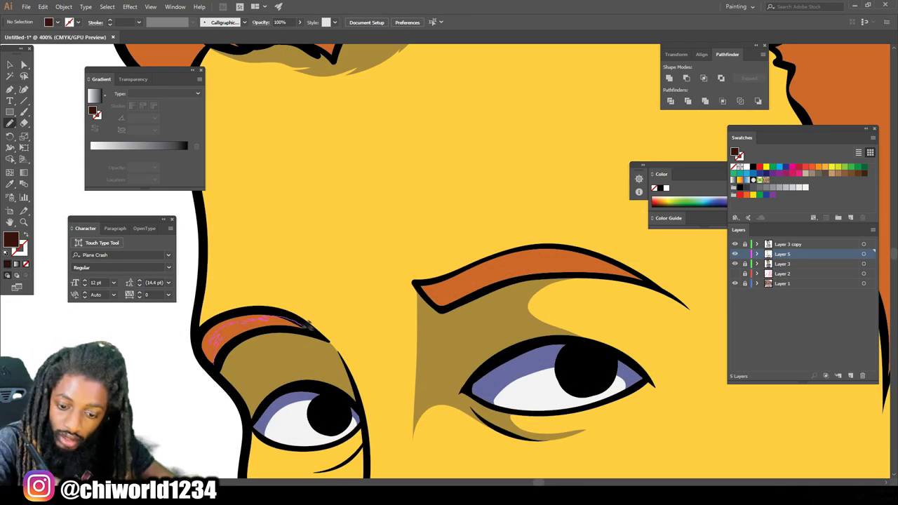
- Paint dark brown shadows on the left eyelid, right eyebrow and hair's right edge
drag(307, 323, 217, 375)
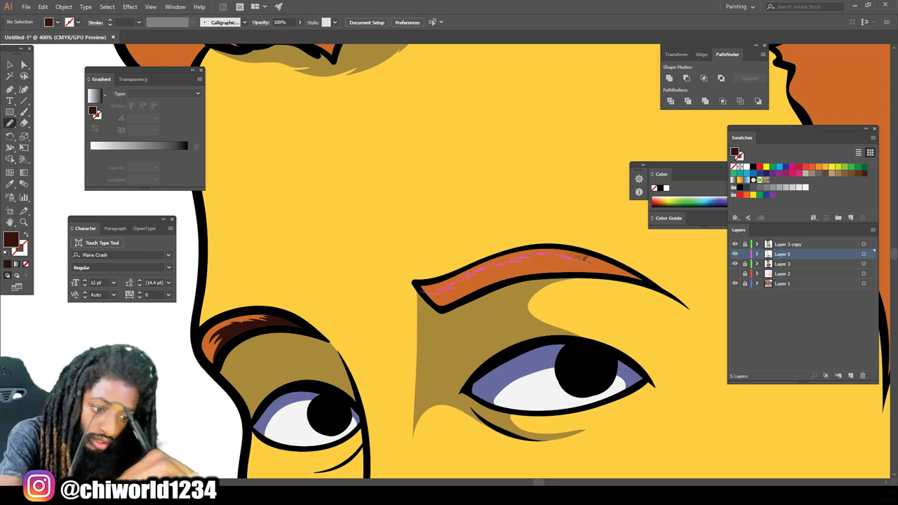
drag(649, 276, 439, 302)
key(ctrl+minus)
key(ctrl+minus)
key(ctrl+minus)
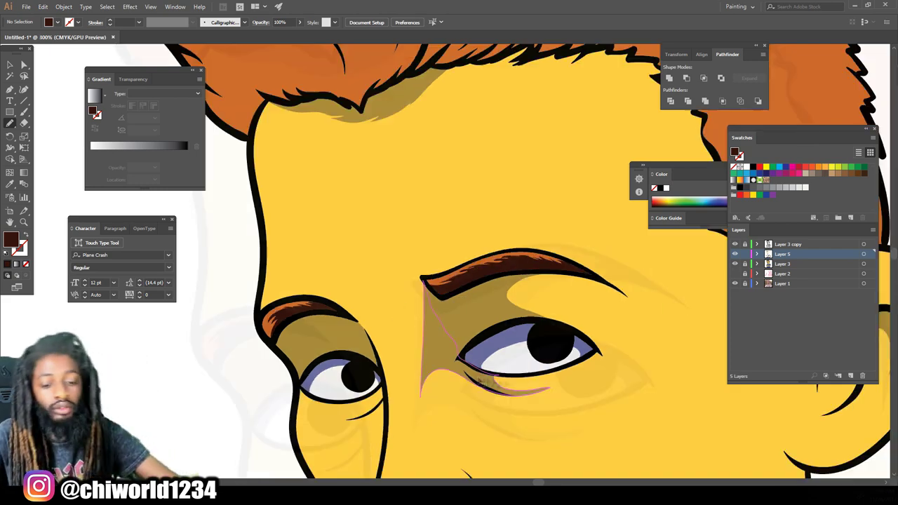
key(ctrl+plus)
key(ctrl+plus)
key(ctrl+plus)
key(ctrl+plus)
key(ctrl+plus)
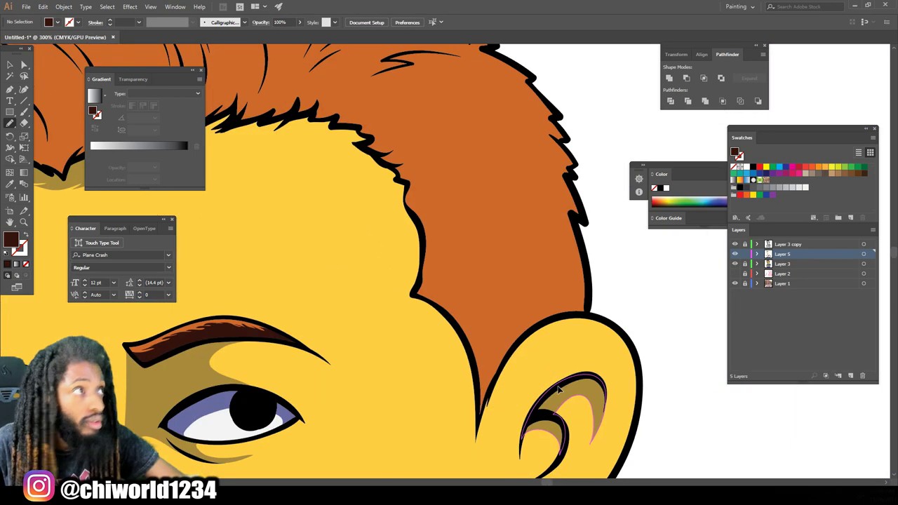
drag(493, 397, 468, 335)
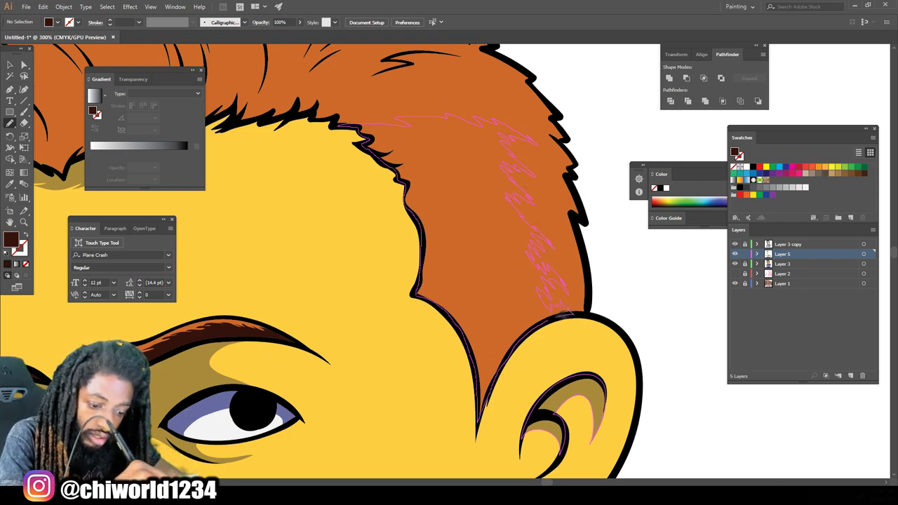
- Review the hair shading at several zoom levels and sample the hair's orange colour
key(ctrl+minus)
key(ctrl+minus)
scroll(482, 301, up, 3)
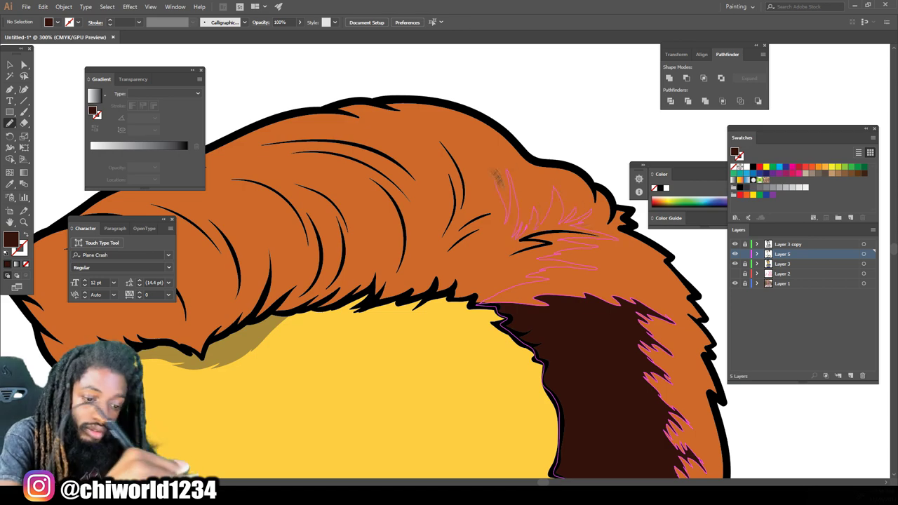
key(ctrl+minus)
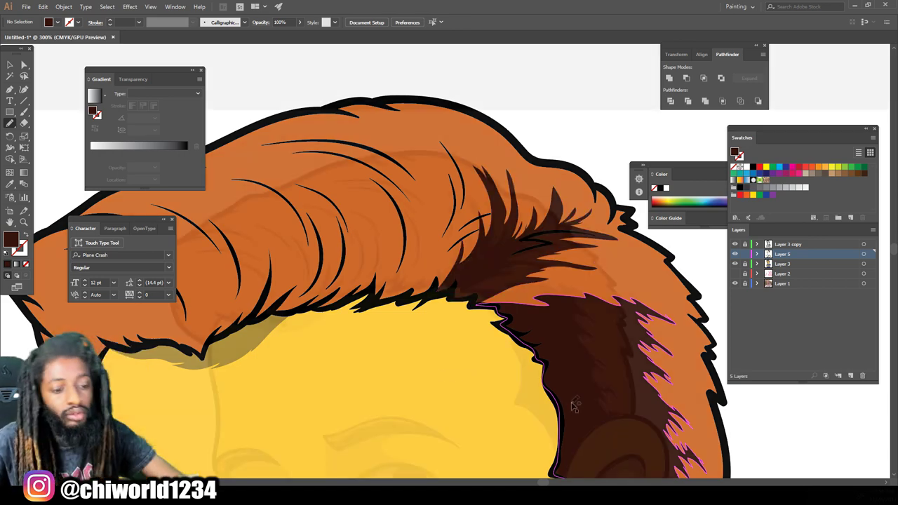
key(ctrl+minus)
scroll(531, 400, up, 3)
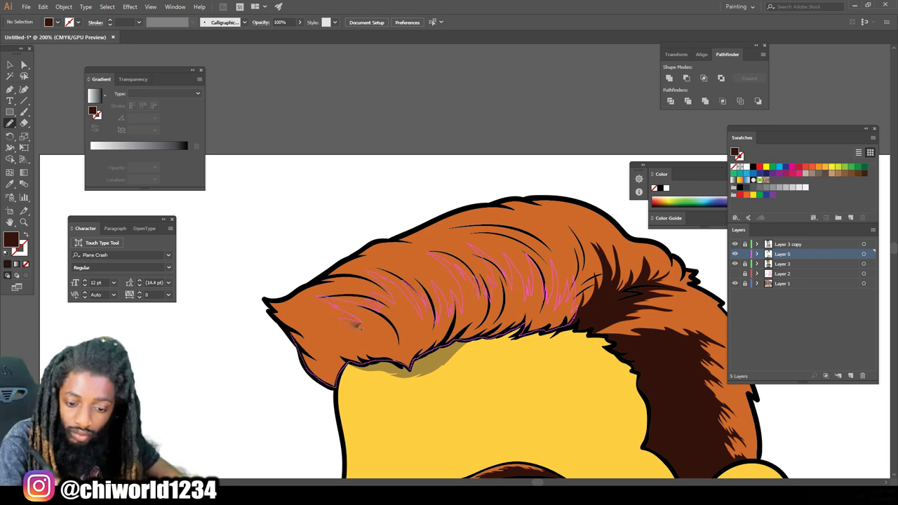
key(ctrl+0)
scroll(465, 314, up, 5)
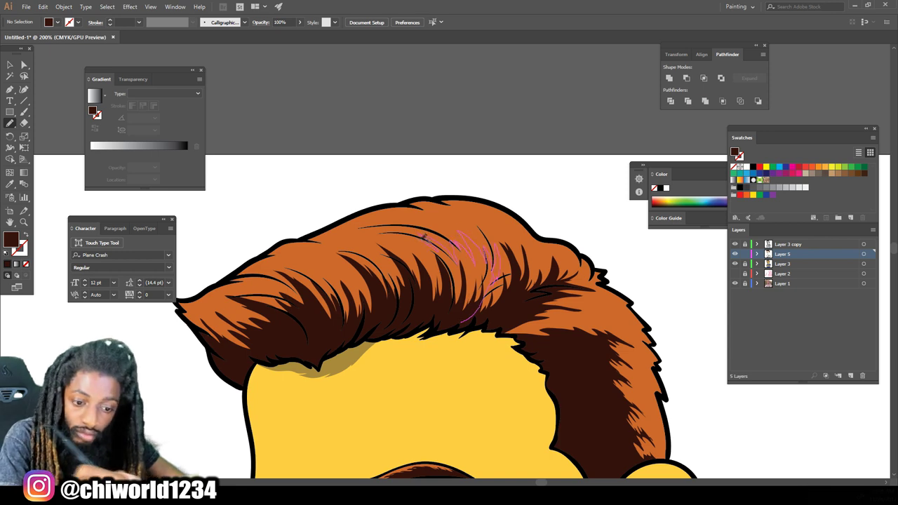
key(ctrl+0)
key(ctrl+1)
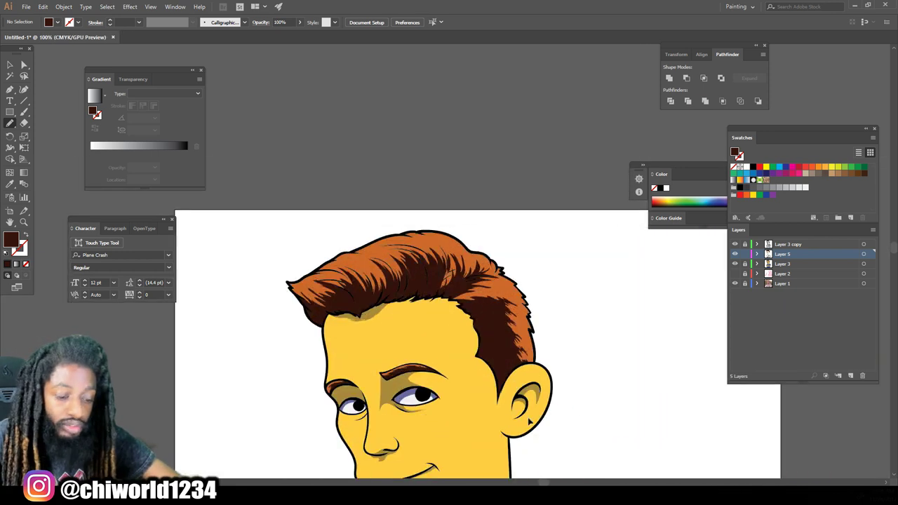
key(ctrl+plus)
key(ctrl+plus)
click(221, 222)
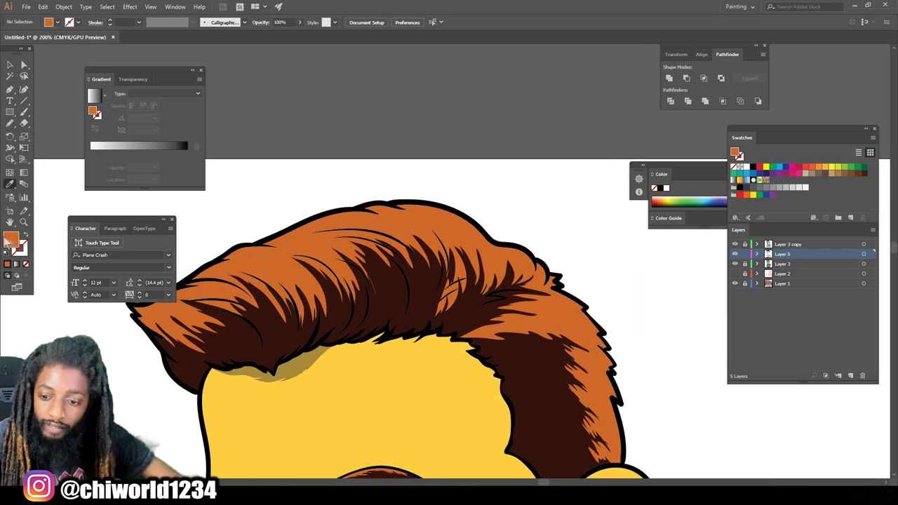
- Lighten the sampled hair orange in the Color Picker for highlights
double_click(11, 239)
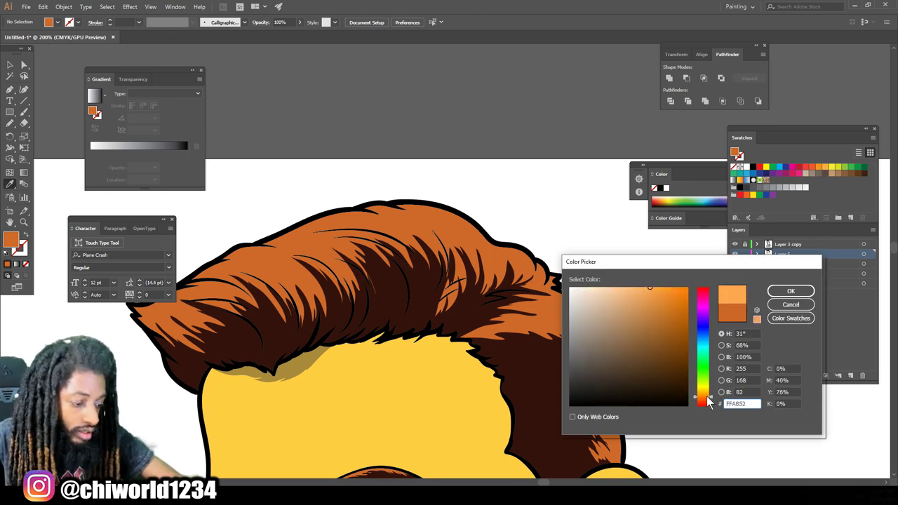
click(788, 292)
key(n)
- Paint light orange highlight strands up the hair's right side and across the top
mouse_move(620, 432)
mouse_down()
mouse_move(584, 376)
mouse_move(562, 309)
mouse_up()
drag(596, 338, 533, 298)
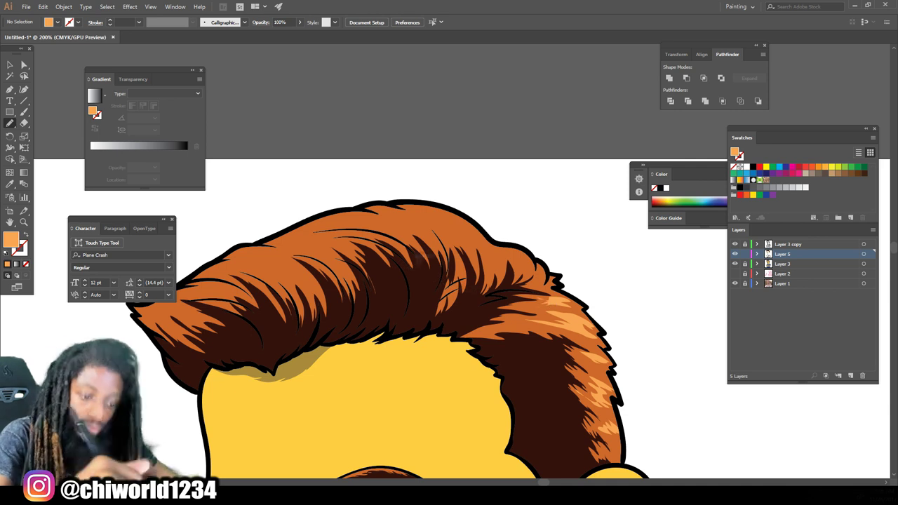
drag(500, 258, 460, 226)
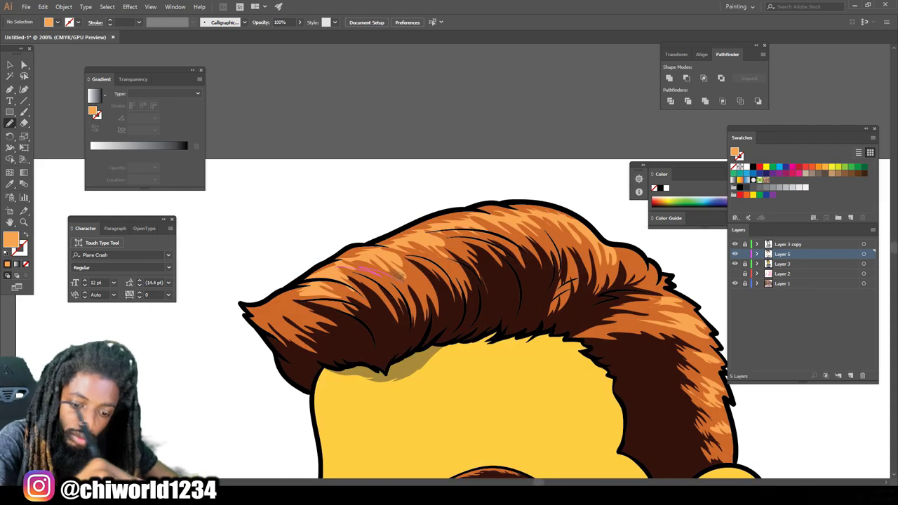
drag(402, 278, 421, 286)
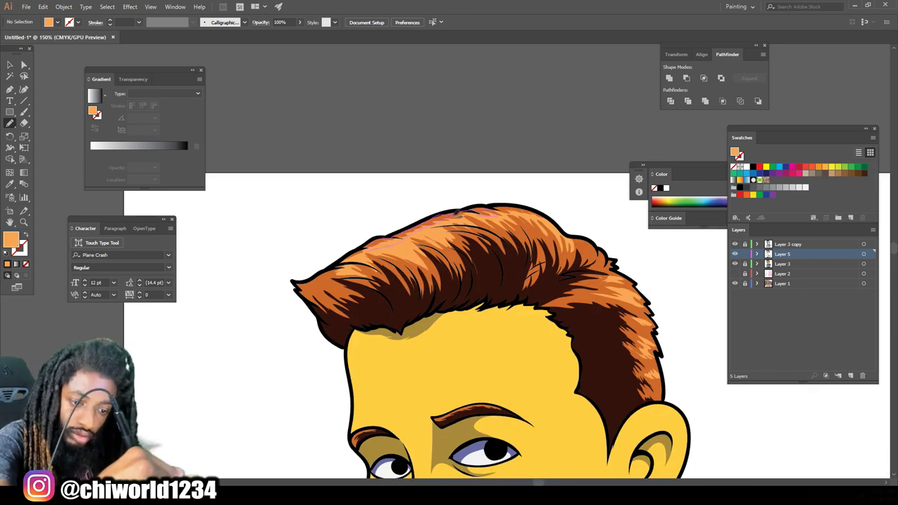
drag(428, 224, 454, 216)
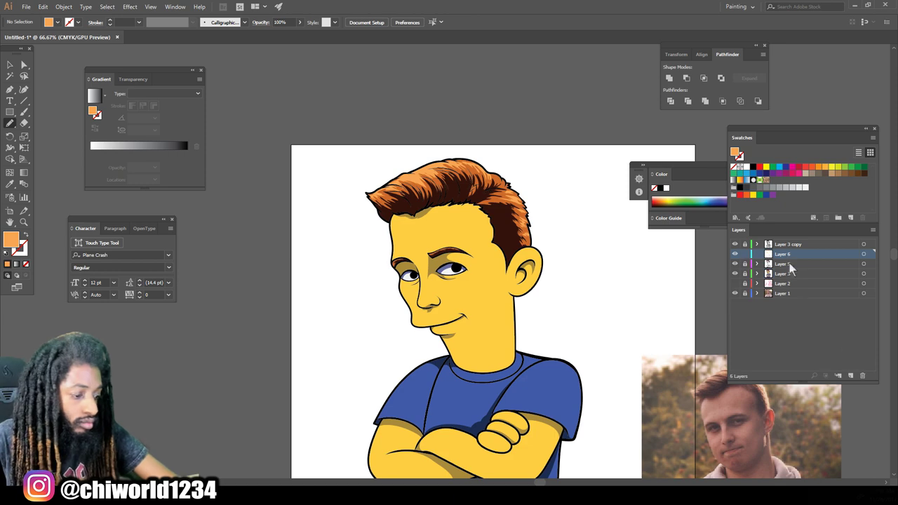
- Set a light yellow highlight fill sampled from the skin, with no stroke
key(d)
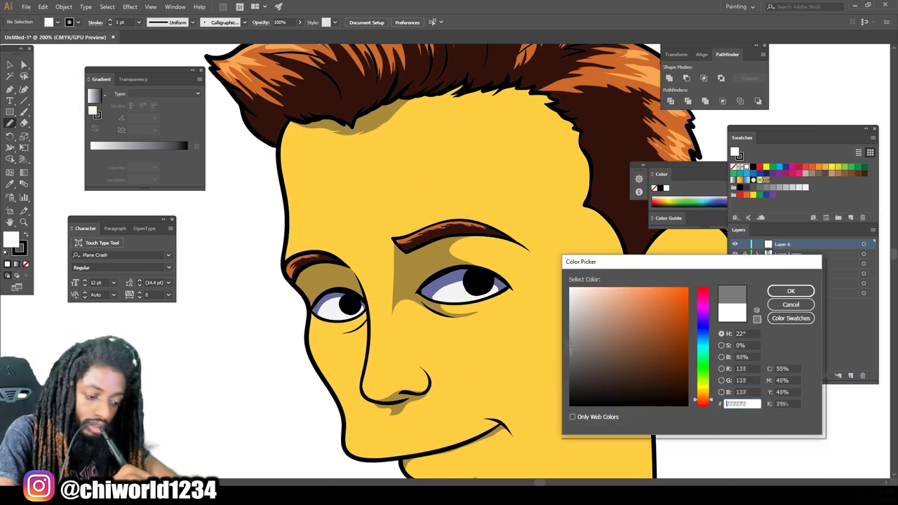
key(Return)
key(slash)
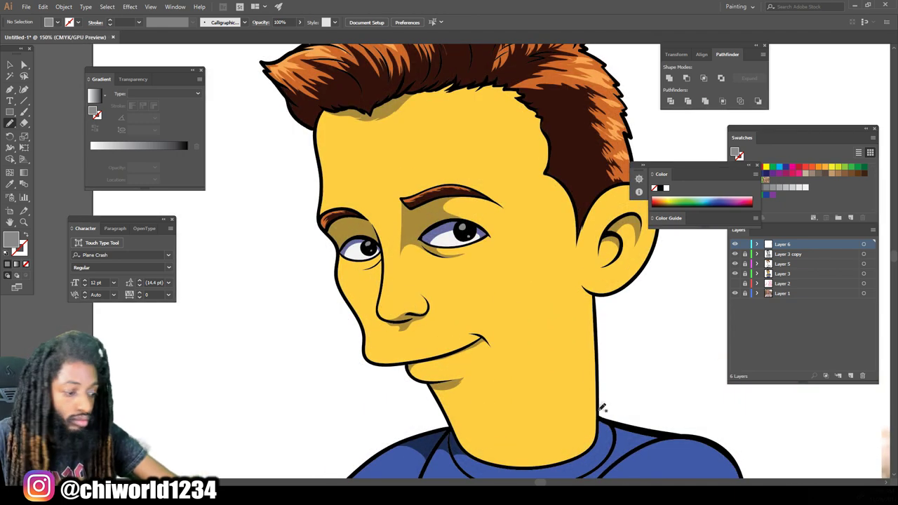
key(i)
double_click(10, 240)
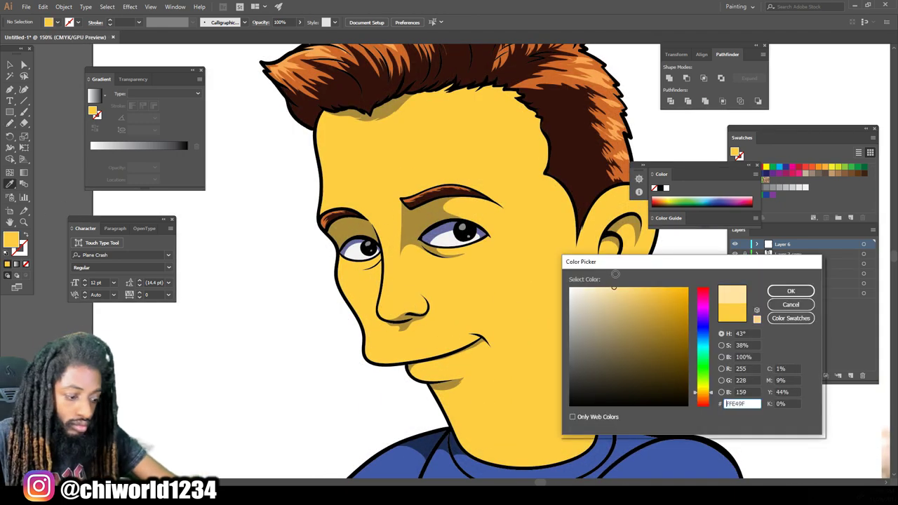
key(Return)
key(shift+b)
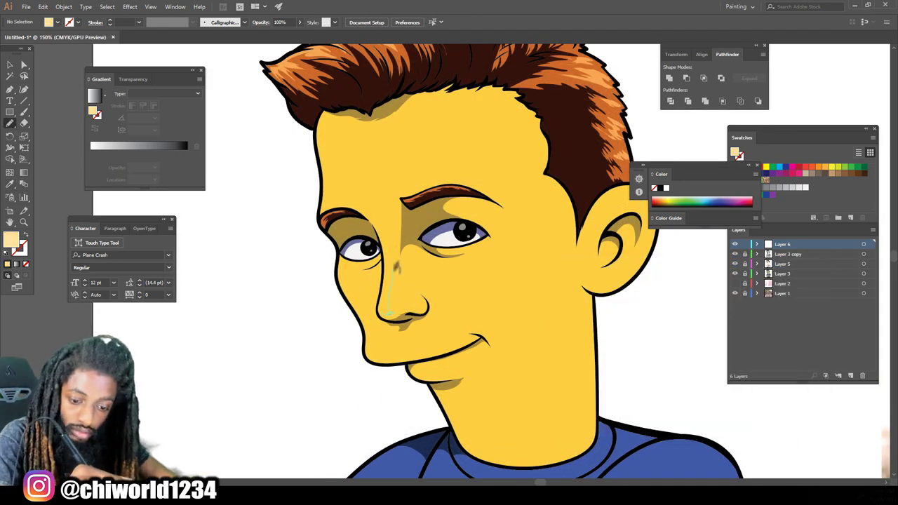
- Paint pale yellow highlights along the nose, cheek, left face edge and forehead
drag(385, 310, 382, 317)
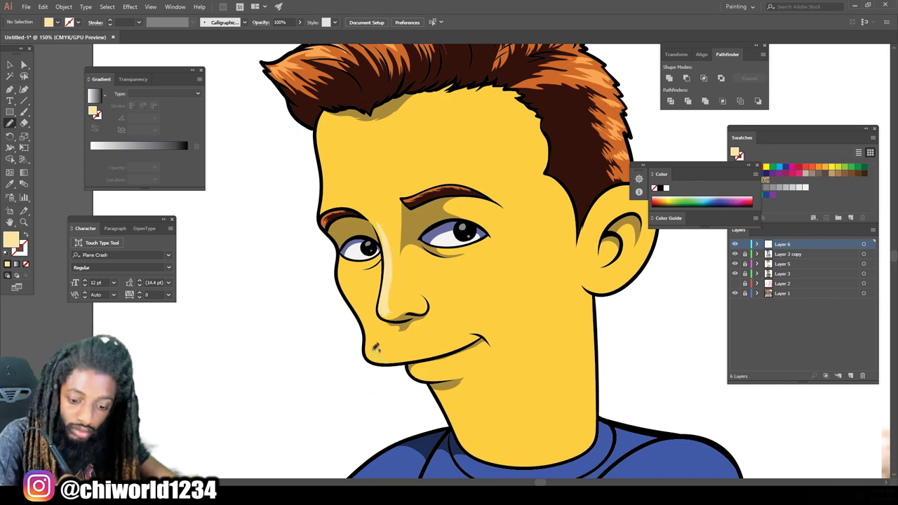
drag(370, 342, 382, 359)
scroll(382, 359, down, 2)
scroll(383, 359, up, 4)
drag(391, 407, 354, 253)
scroll(372, 273, up, 4)
drag(310, 293, 347, 258)
drag(325, 118, 325, 119)
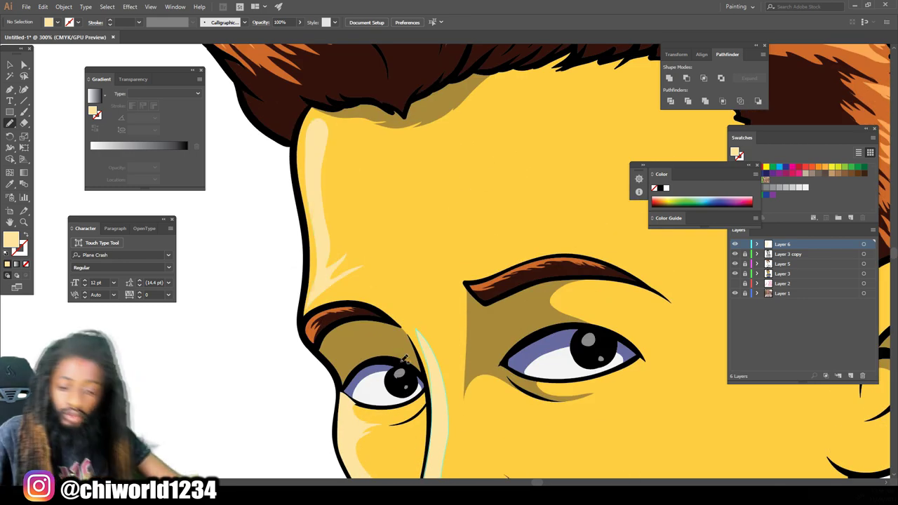
- Paint pale yellow highlights on the upper forearm and the arm's left edge
scroll(324, 120, down, 5)
scroll(456, 167, up, 3)
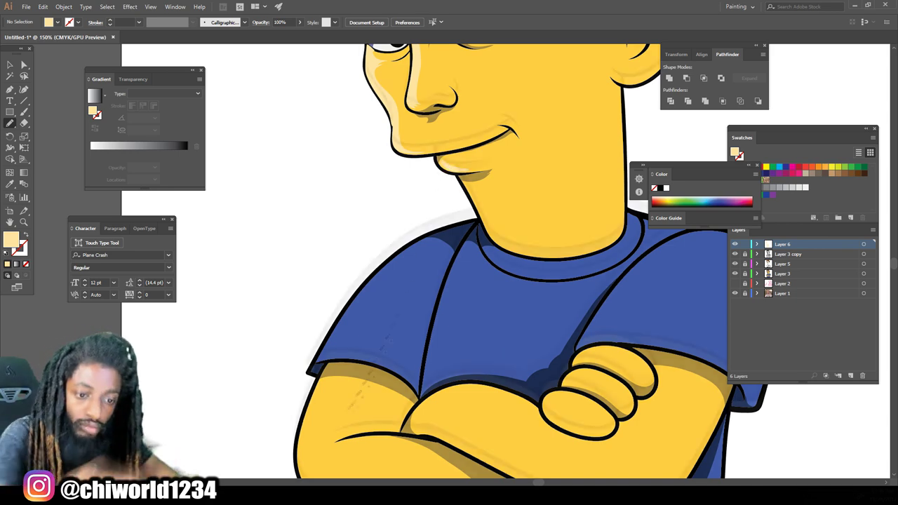
scroll(351, 364, down, 2)
drag(442, 317, 417, 342)
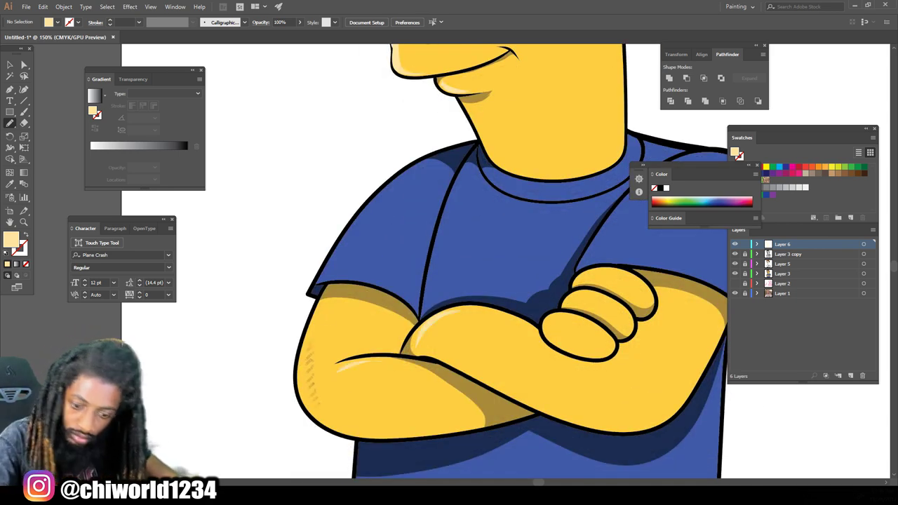
mouse_move(312, 323)
mouse_down()
mouse_move(335, 419)
mouse_move(357, 438)
mouse_up()
key(ctrl+minus)
key(ctrl+minus)
key(ctrl+minus)
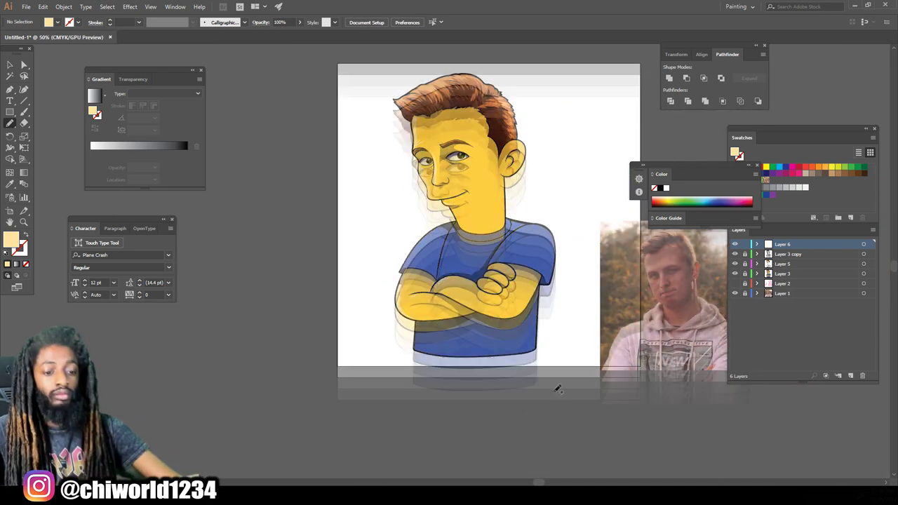